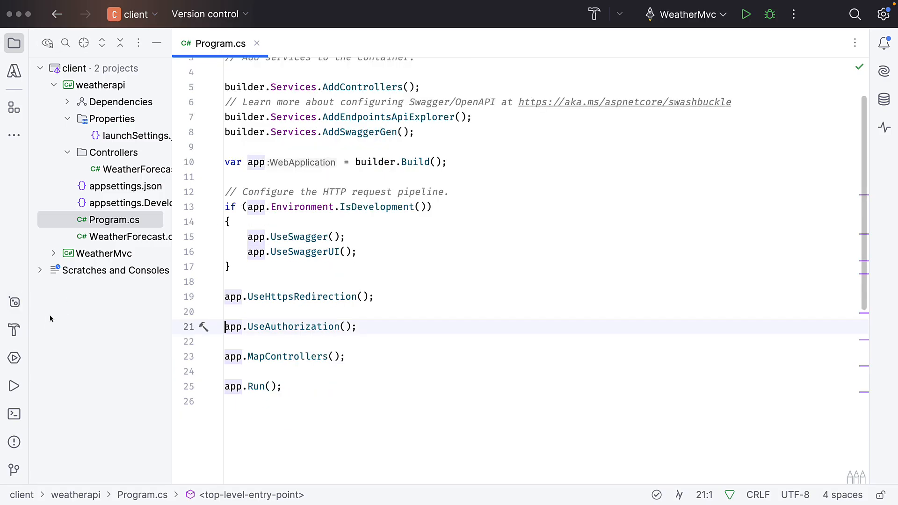
Review the solution's installed NuGet packages and open the weatherapi project's launchSettings.json
click(14, 302)
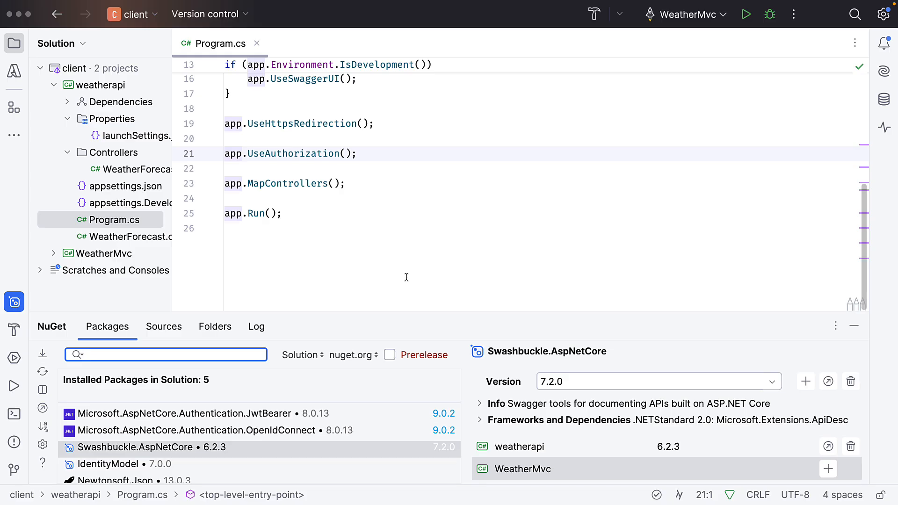
key(Escape)
double_click(144, 137)
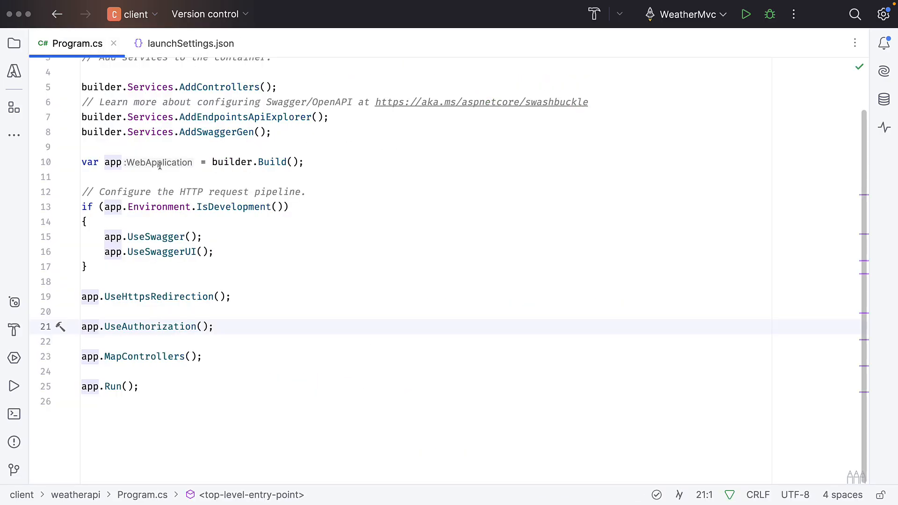
Add a builder.Services.AddAuthentication() call on its own line between AddSwaggerGen and builder.Build() in Program.cs
click(345, 147)
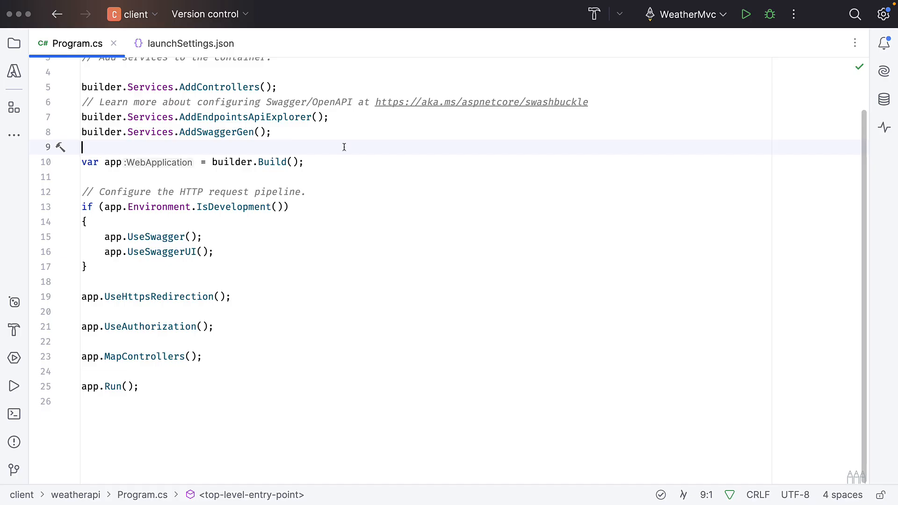
key(Return)
key(Return)
key(Up)
text(bui)
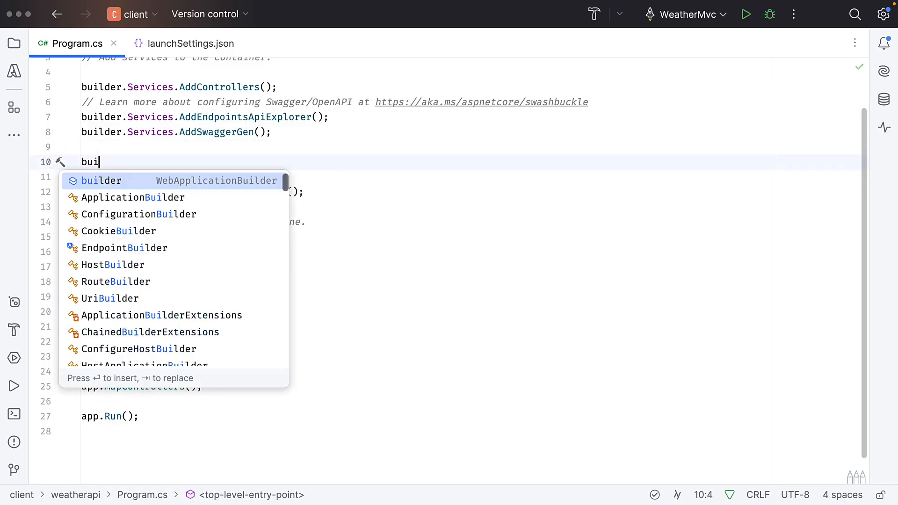
text(lder.S)
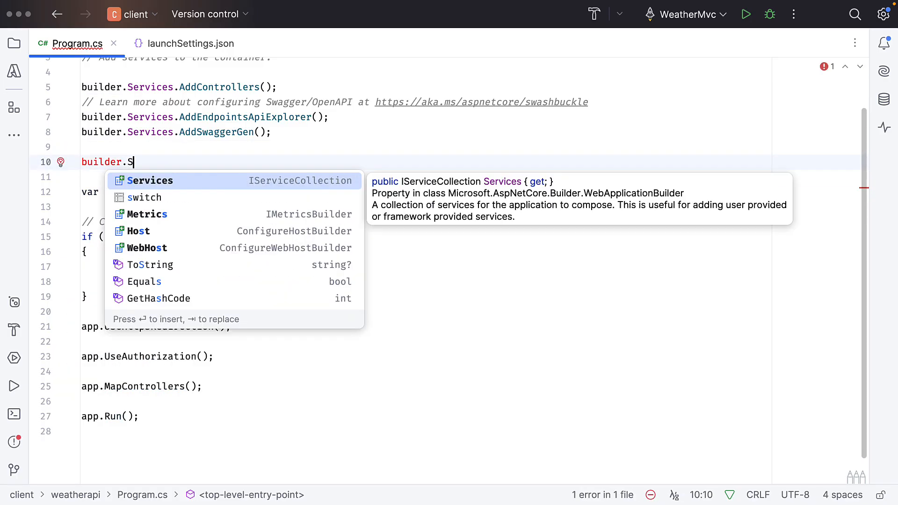
text(ervices.A)
key(Down)
key(Down)
key(Down)
key(Down)
key(Down)
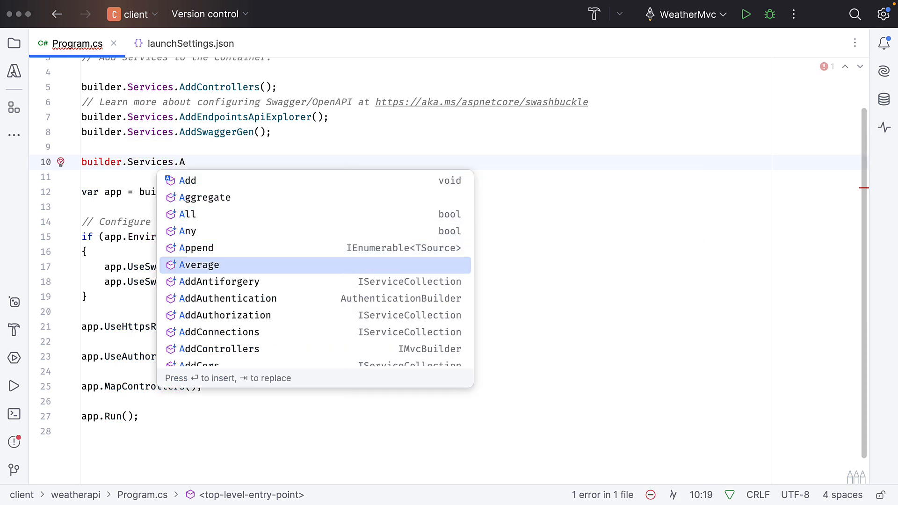
key(Return)
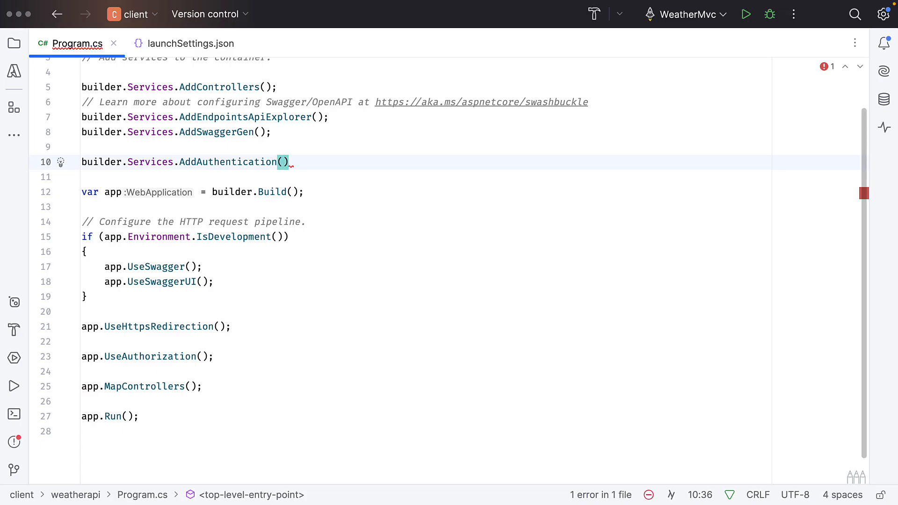
Pass JwtBearerDefaults.AuthenticationScheme as the argument of AddAuthentication and view the constant's documentation
text(Jwt)
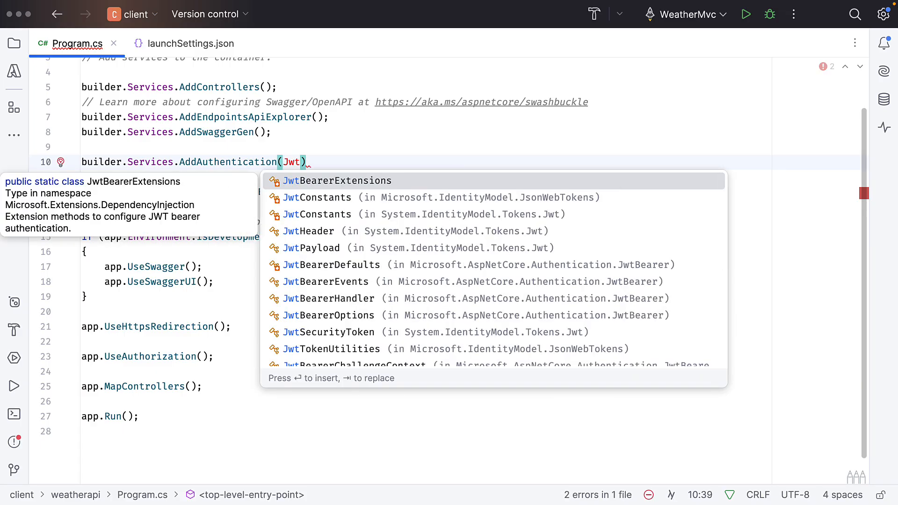
key(Down)
key(Down)
key(Down)
key(Down)
key(Down)
key(Return)
text(.)
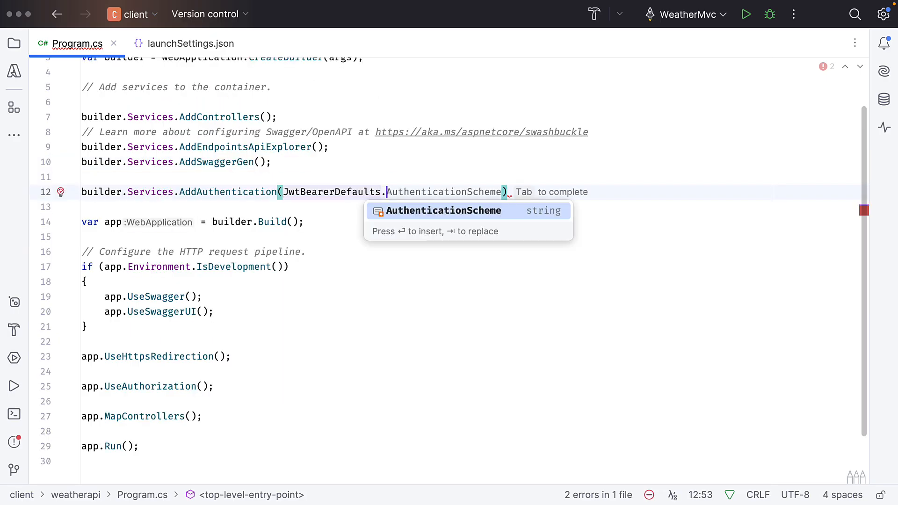
key(Return)
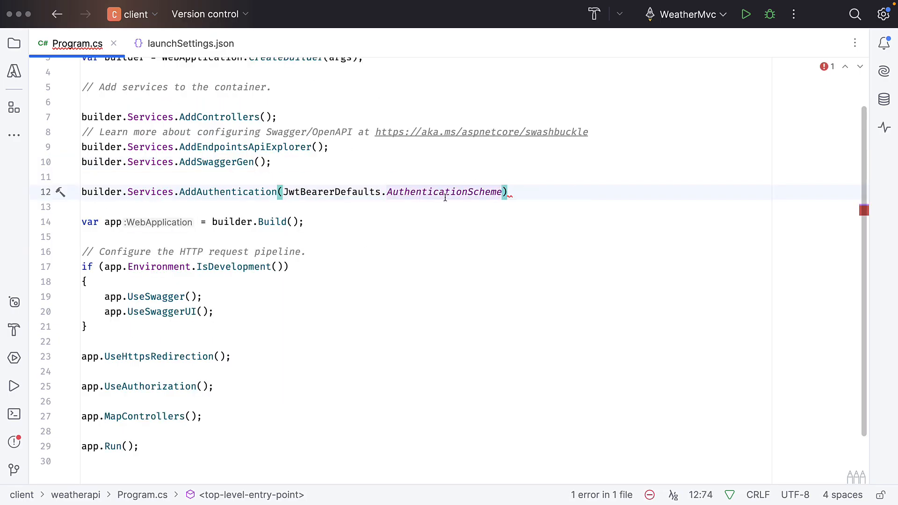
mouse_move(445, 196)
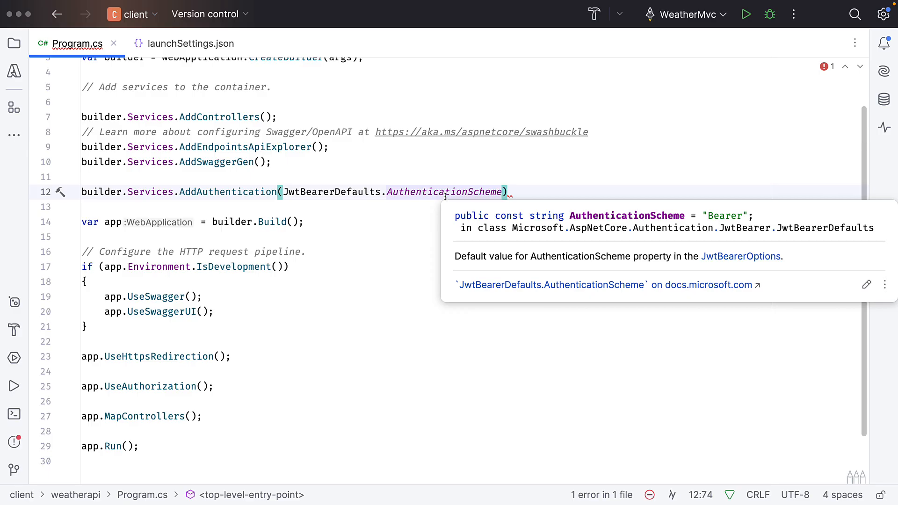
Chain .AddJwtBearer(options => { }); onto AddAuthentication on a new line and expand the lambda body over several lines
key(End)
key(Return)
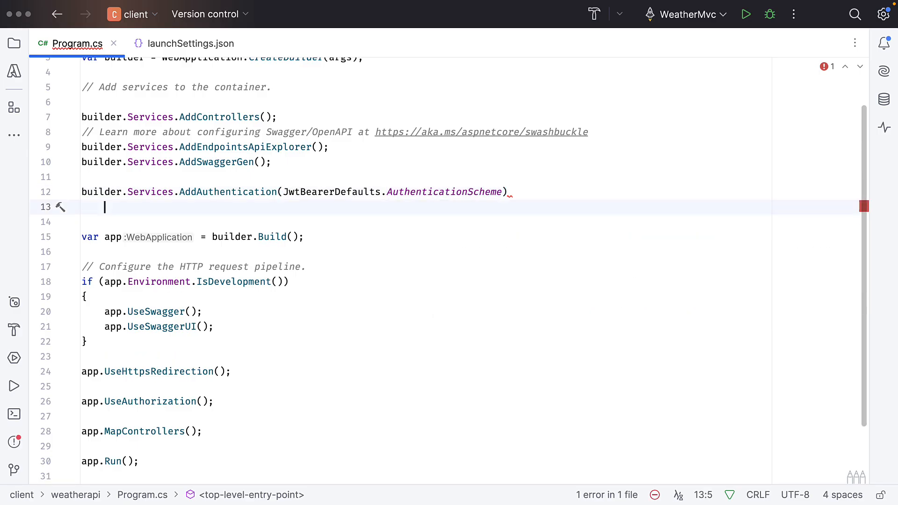
text(.A)
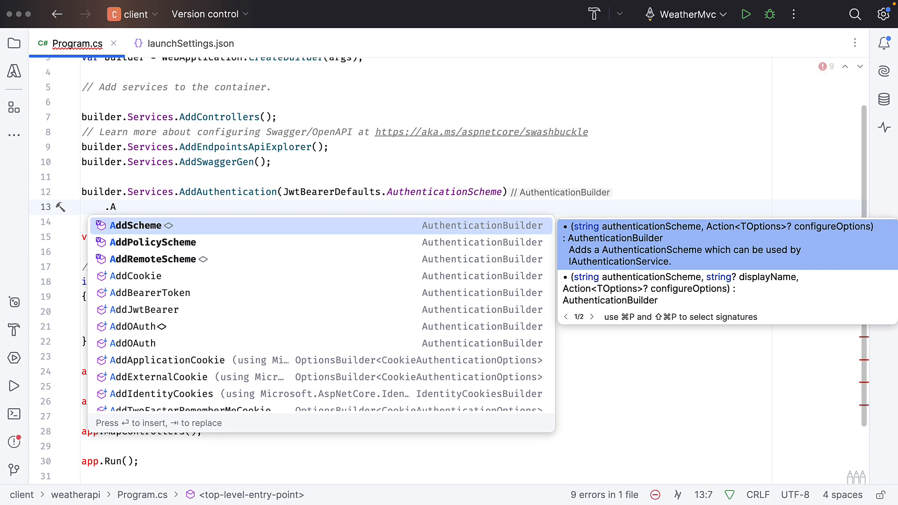
text(ddJ)
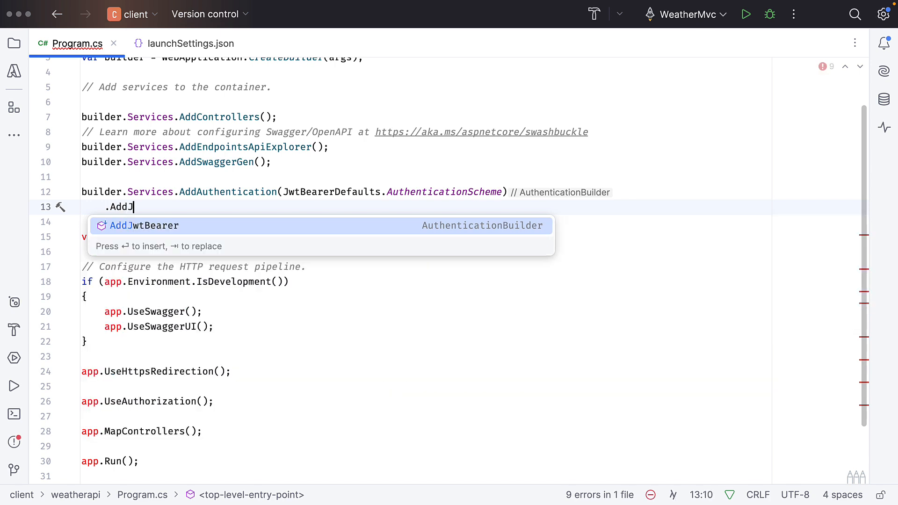
key(Return)
text(option)
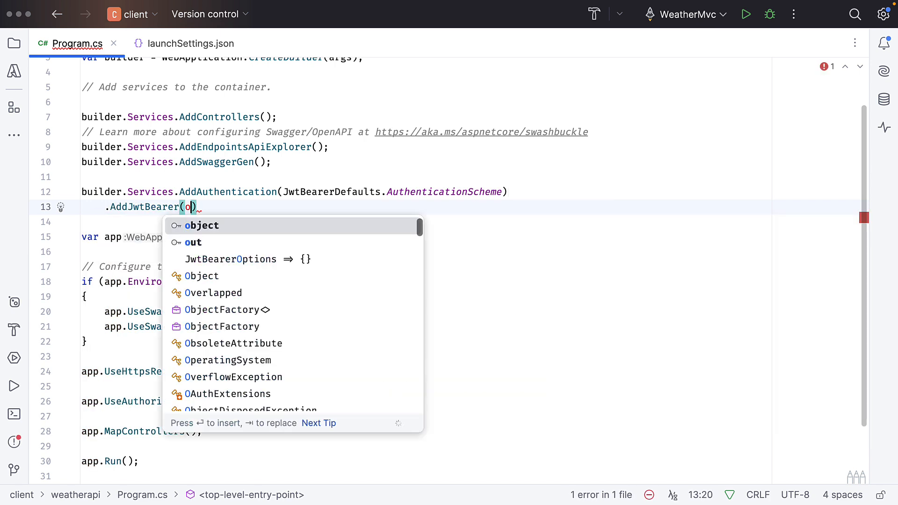
text(s => )
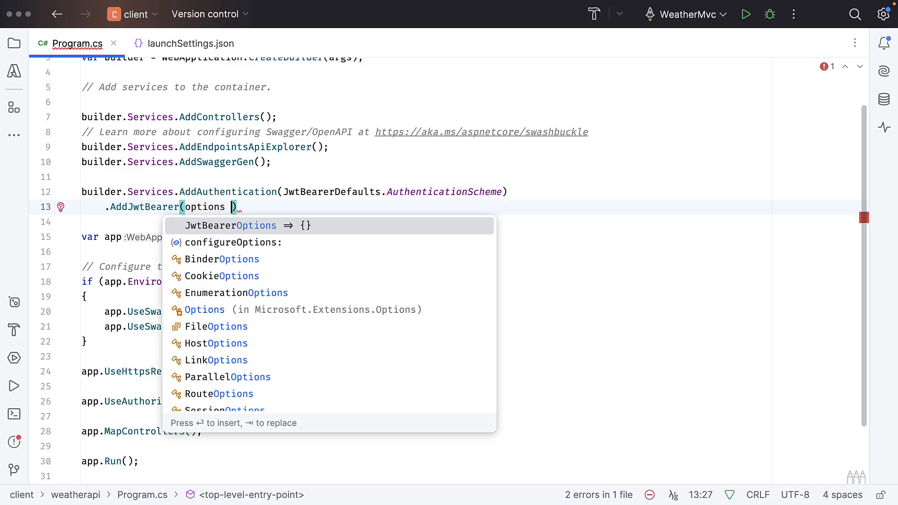
text({ }))
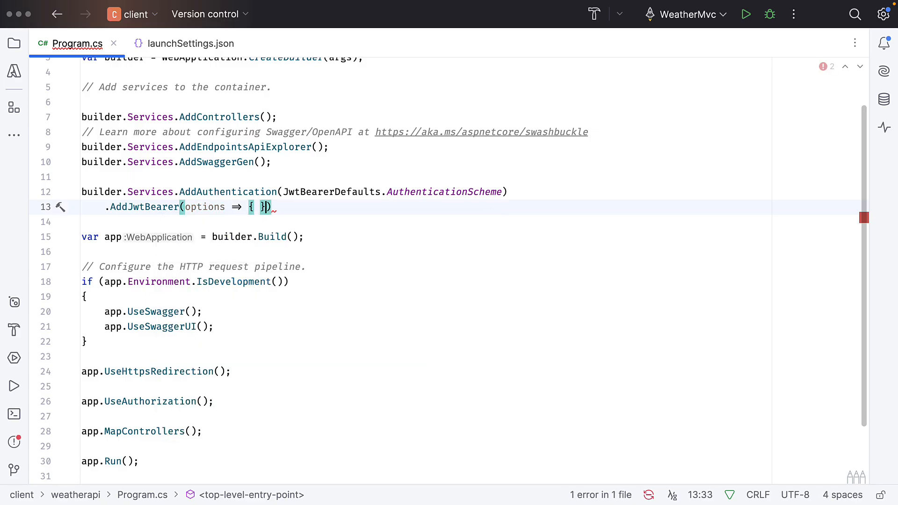
text(;)
key(Left)
key(Left)
key(Left)
key(Return)
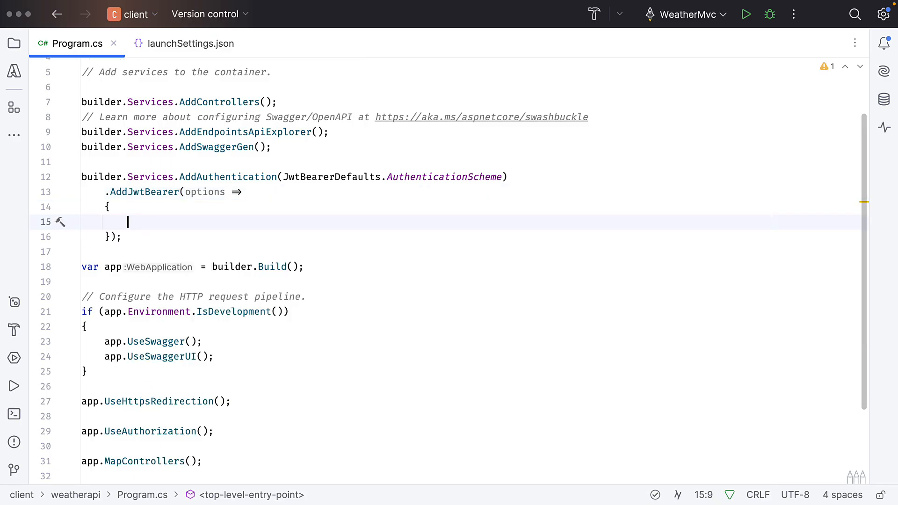
text(options)
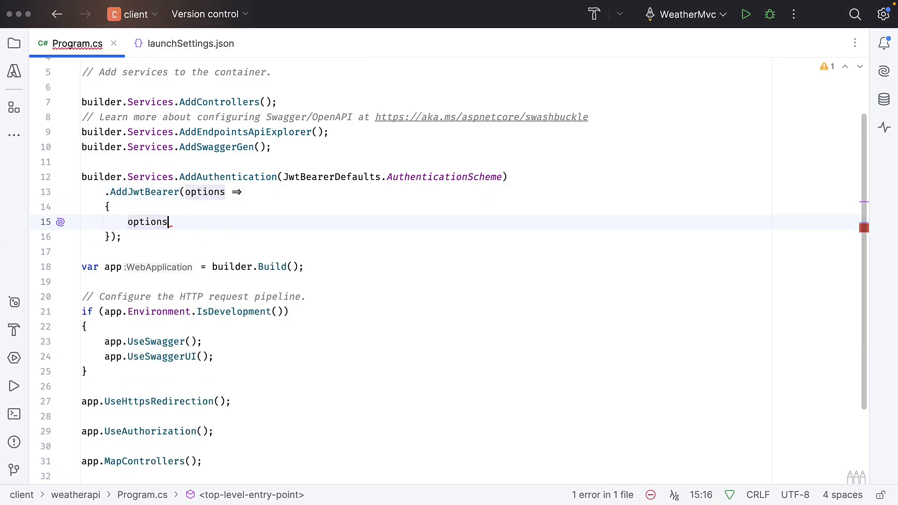
text(.A)
key(Return)
text(= )
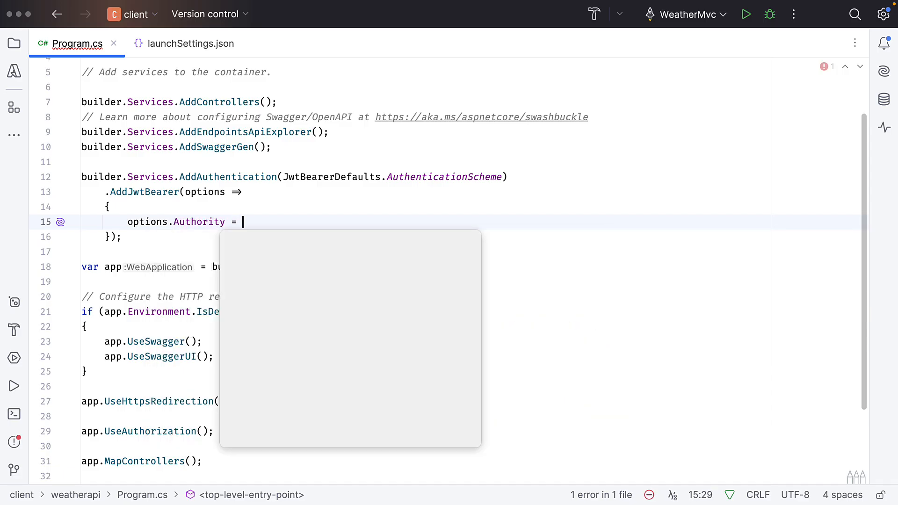
text("";)
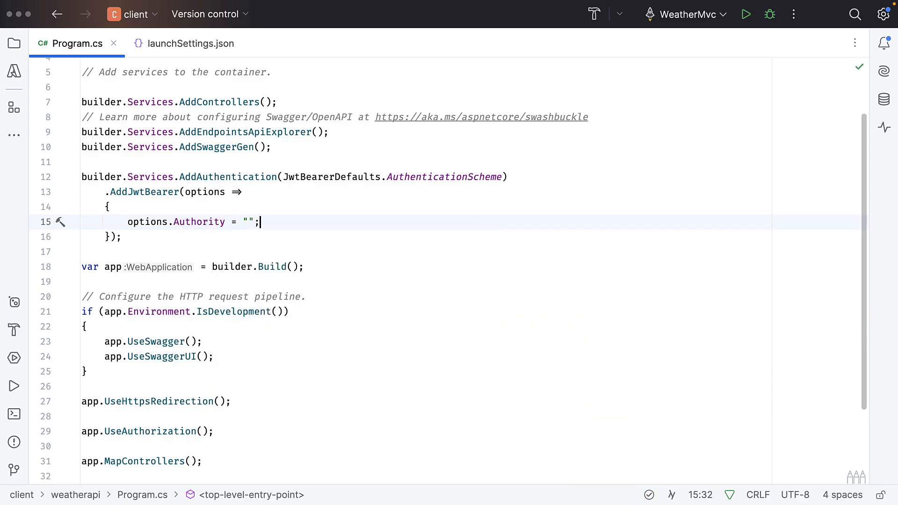
key(super+Tab)
key(super+Tab)
text(https://localhost:5003)
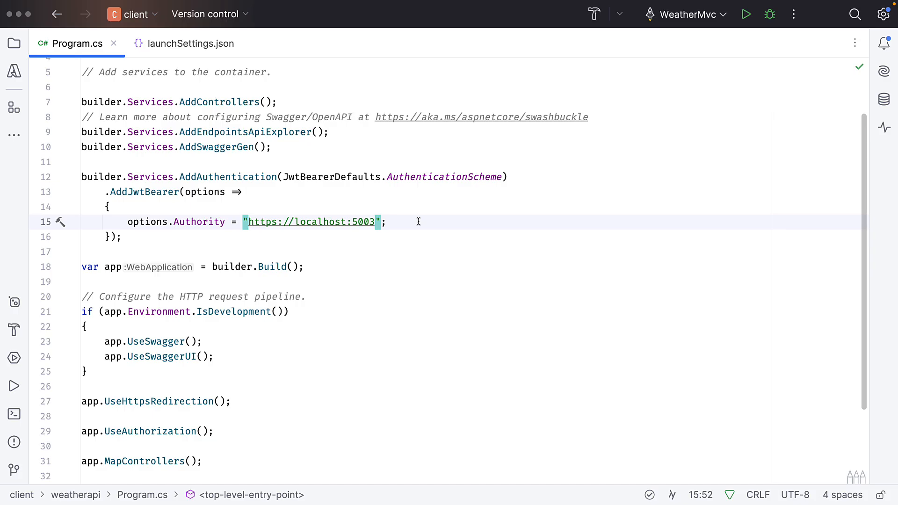
Add a line below the Authority setting that sets options.Audience to "weather_api"
key(Right)
key(Right)
key(Return)
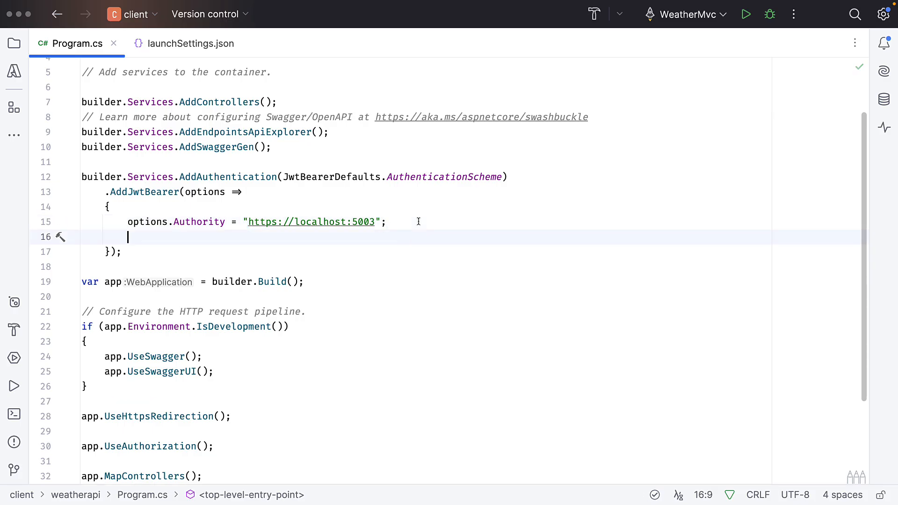
text(options.)
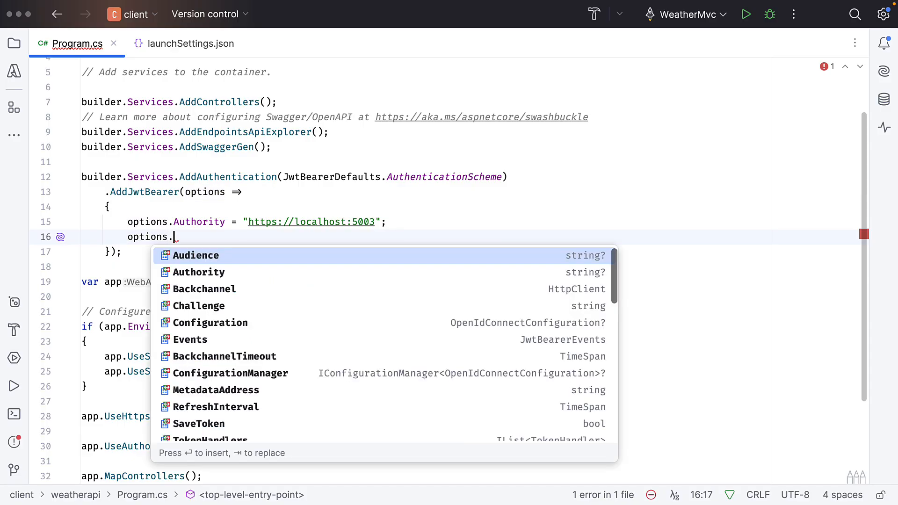
key(Return)
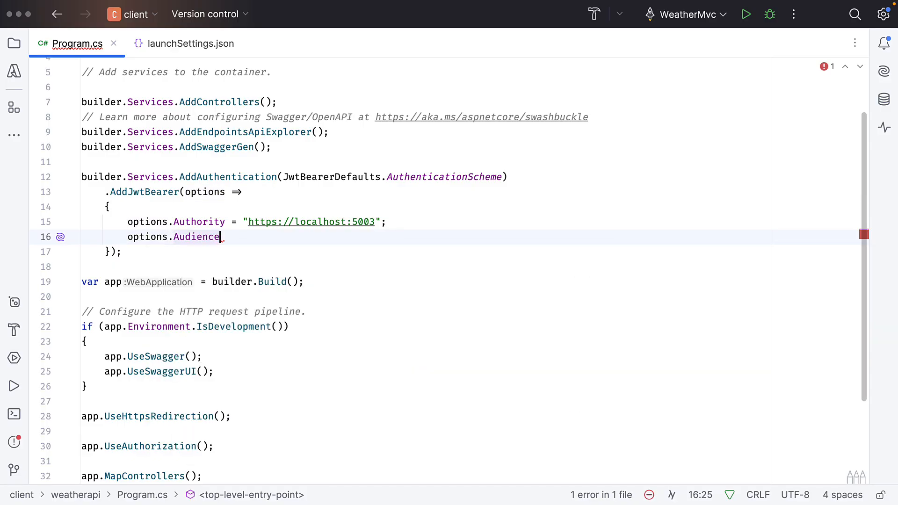
text(= "we)
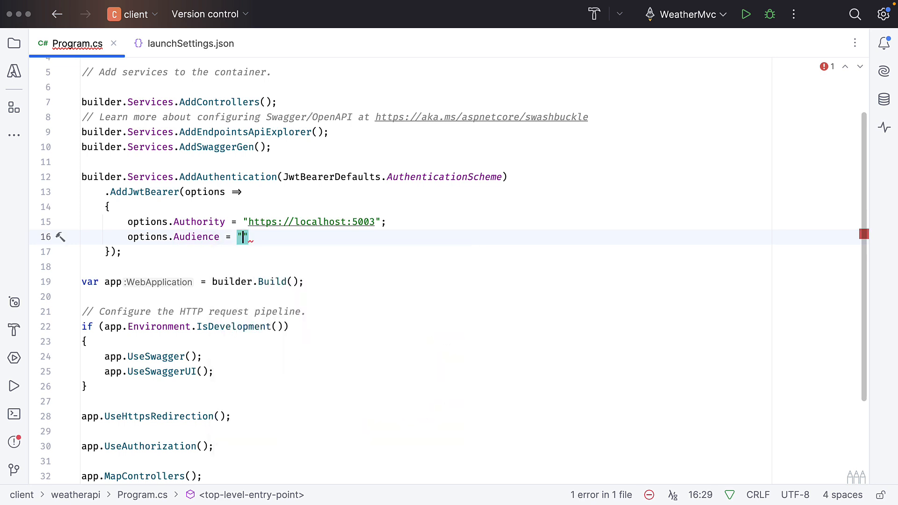
text(ather_api)
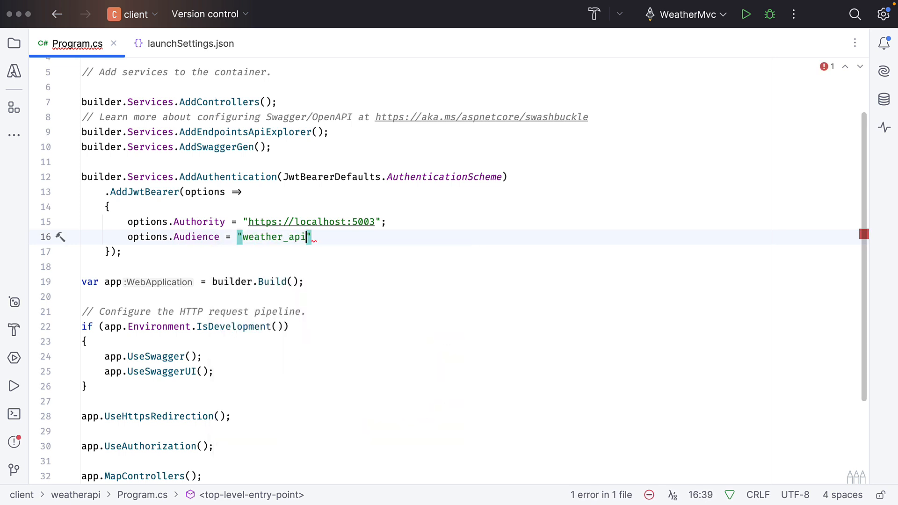
text(";)
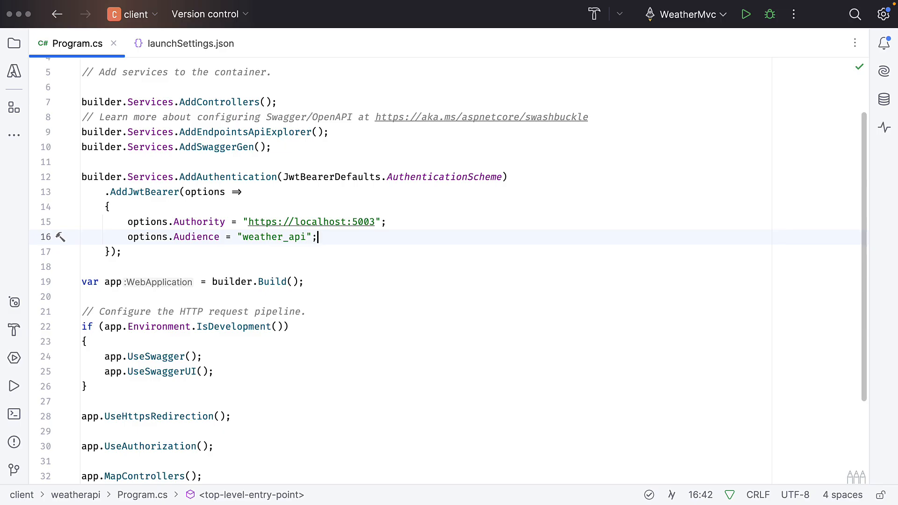
Add a line below the Audience setting that accesses options.TokenValidationParameters
key(Return)
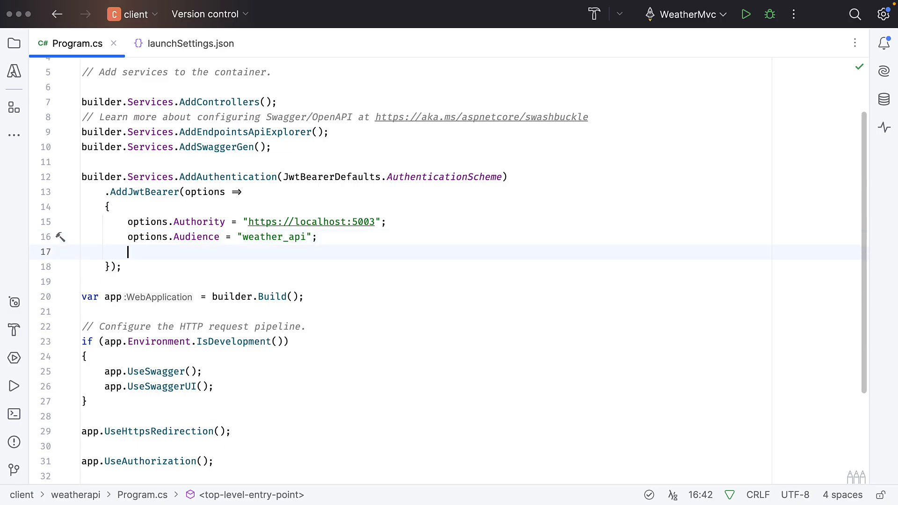
text(op)
key(Return)
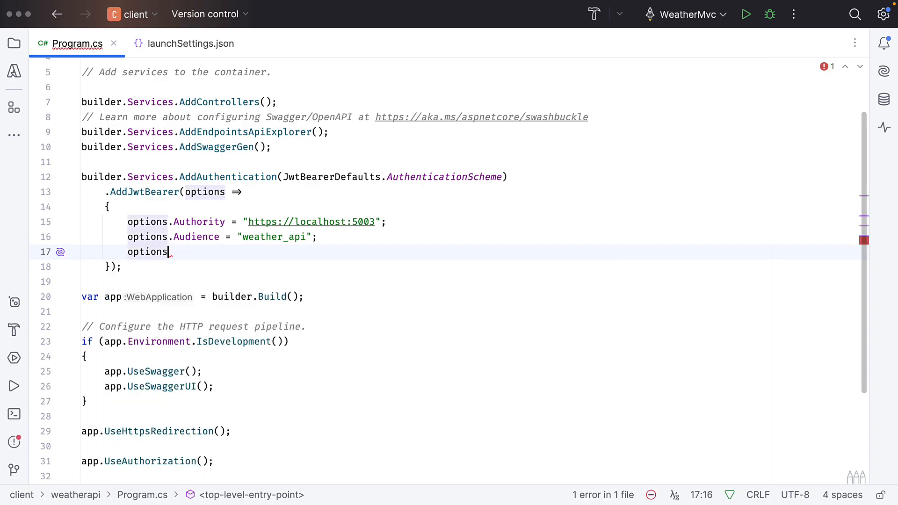
text(.T)
key(Down)
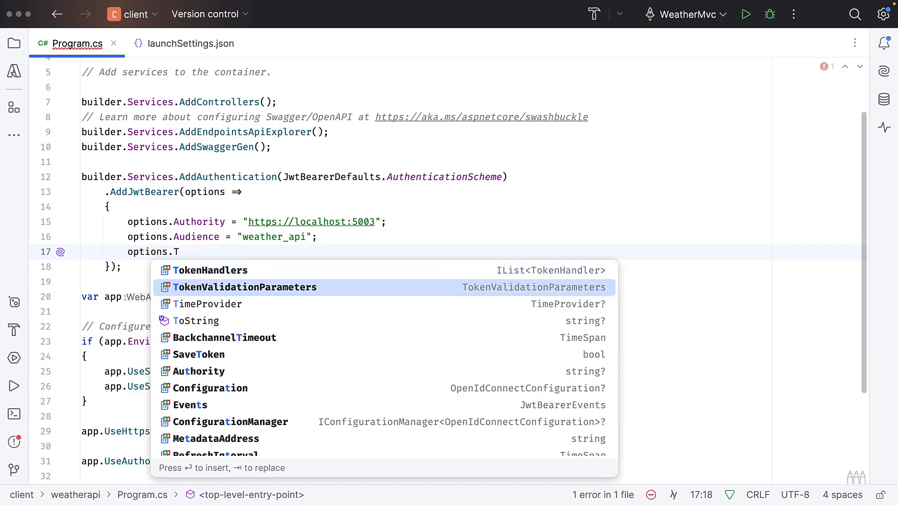
key(Return)
Assign new[] { "at+jwt" } to the ValidTypes property of TokenValidationParameters and end the statement
text(.V)
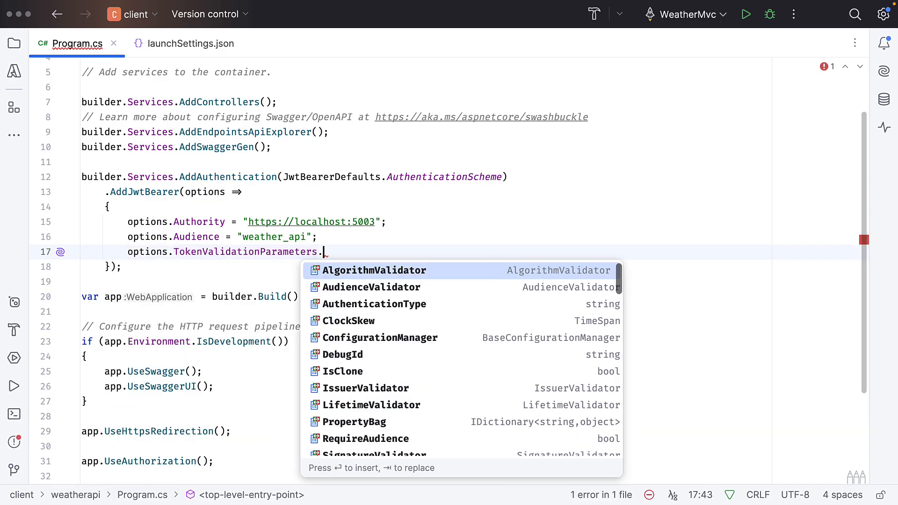
text(alidTypes =)
key(Down)
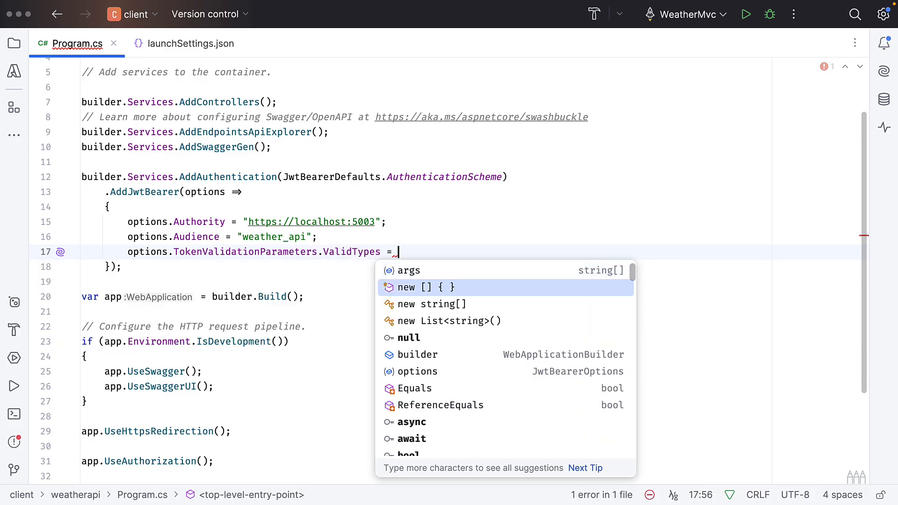
key(Return)
text(")
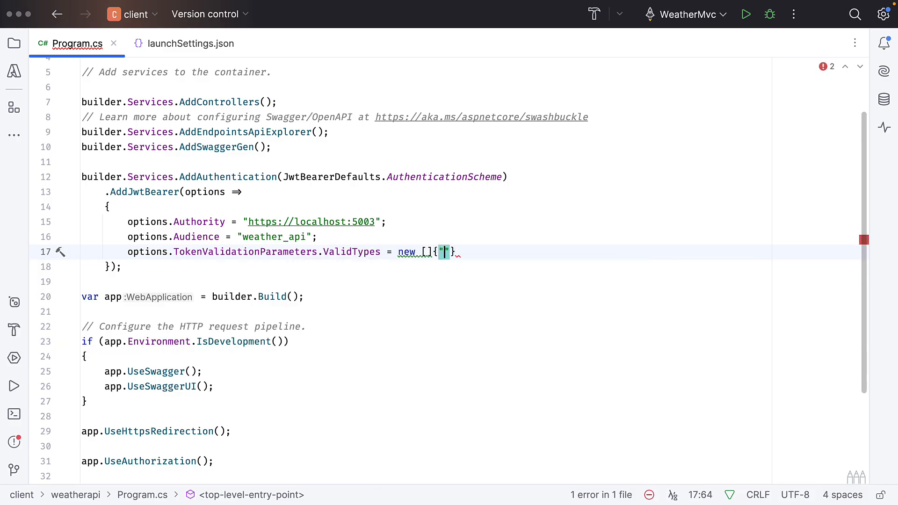
text(at)
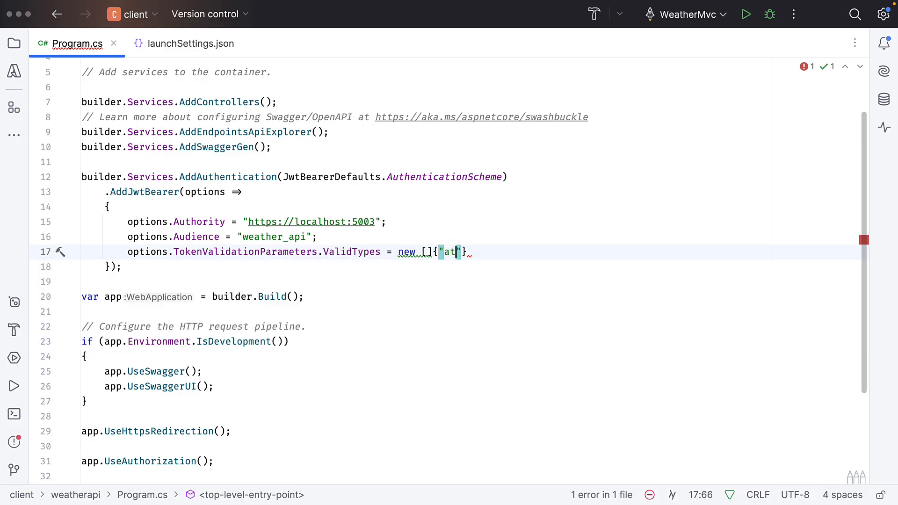
text(+jwt" })
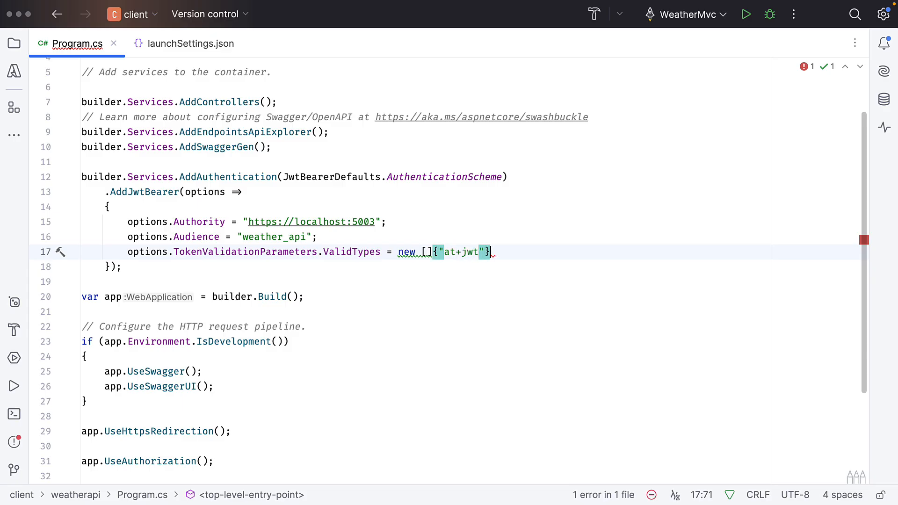
text(;)
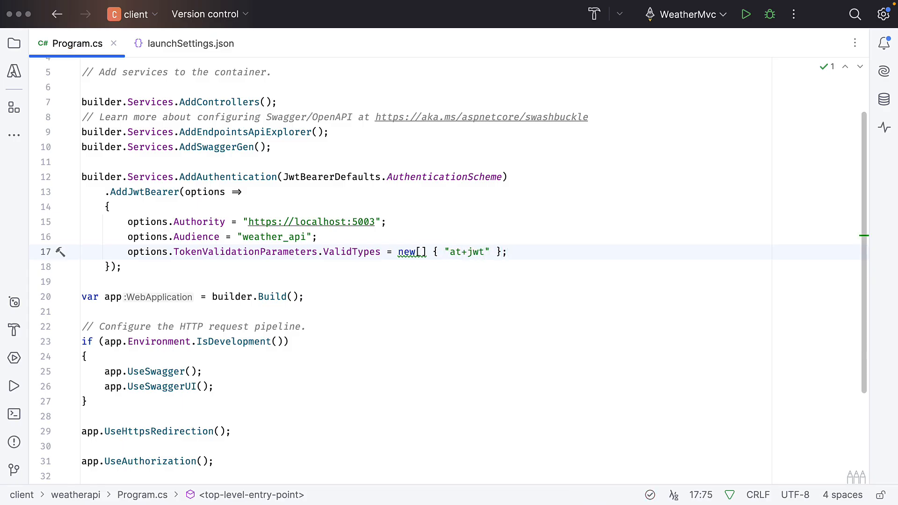
Insert app.UseAuthentication(); on its own line directly above app.UseAuthorization()
click(83, 461)
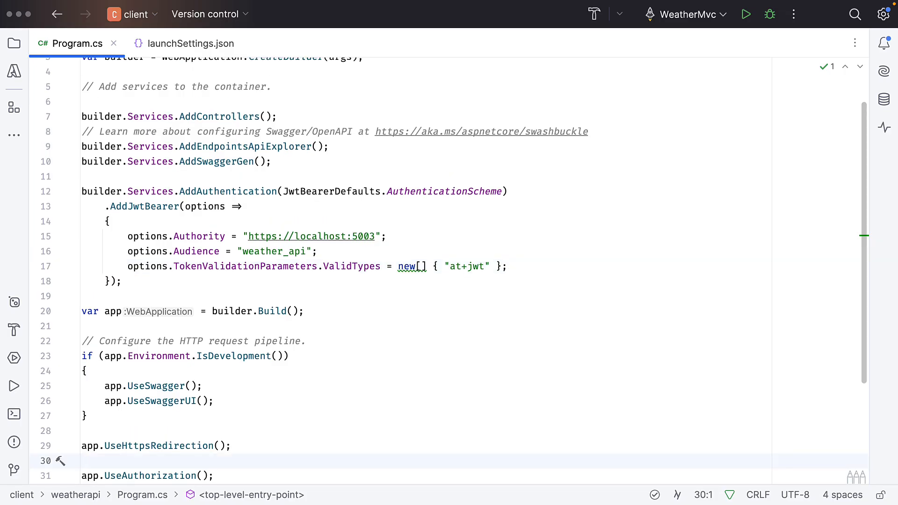
scroll(448, 271, down, 5)
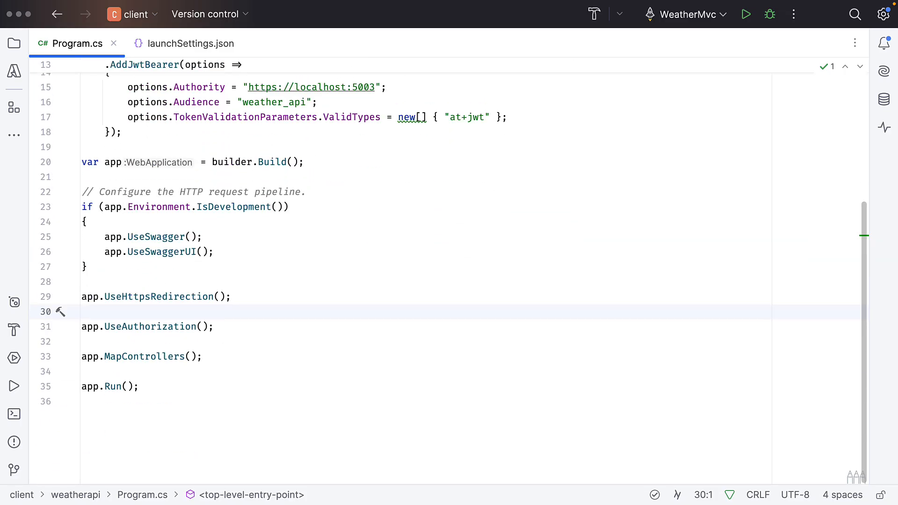
key(Return)
text(app)
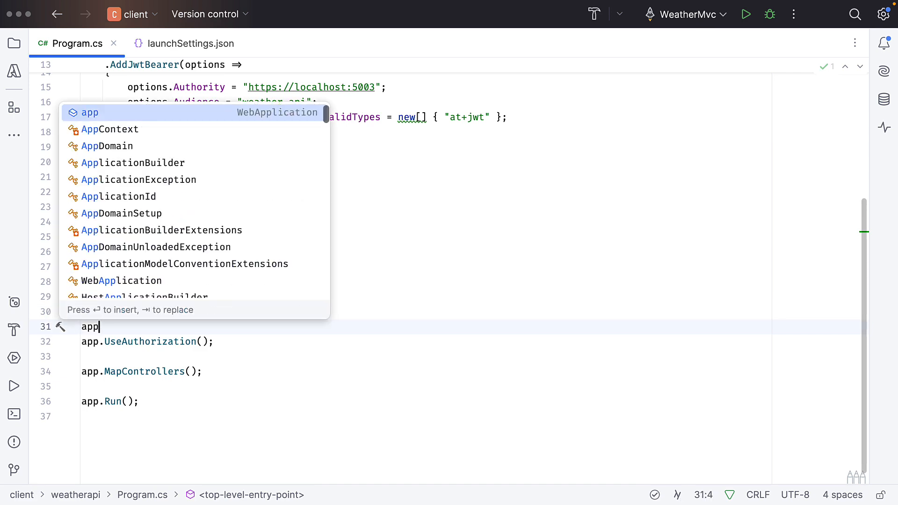
text(.UseA)
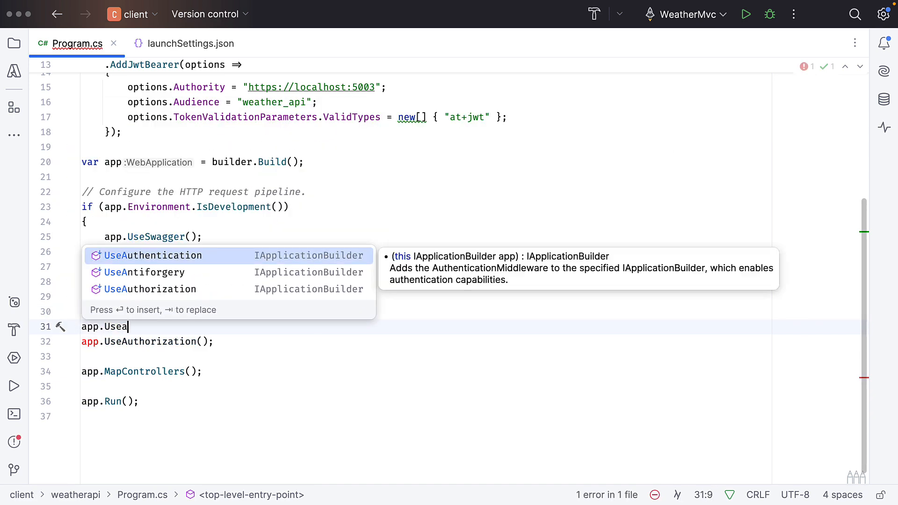
key(Return)
text(;)
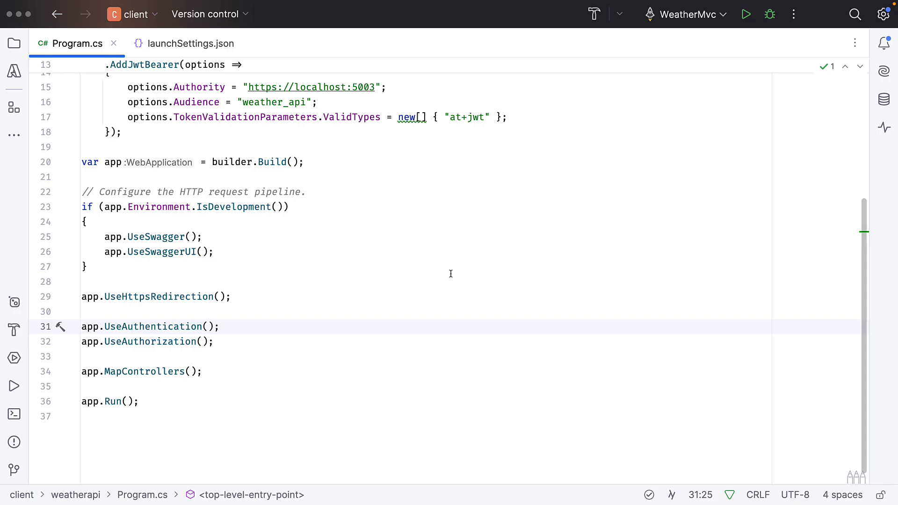
Open WeatherForecastController.cs from the weatherapi Controllers folder to view its code and hide the project tree
click(14, 44)
double_click(136, 169)
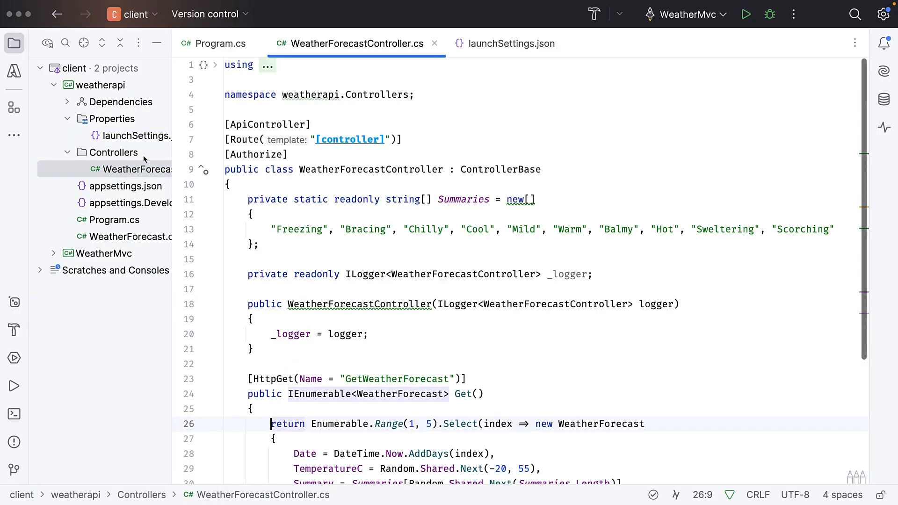
click(156, 47)
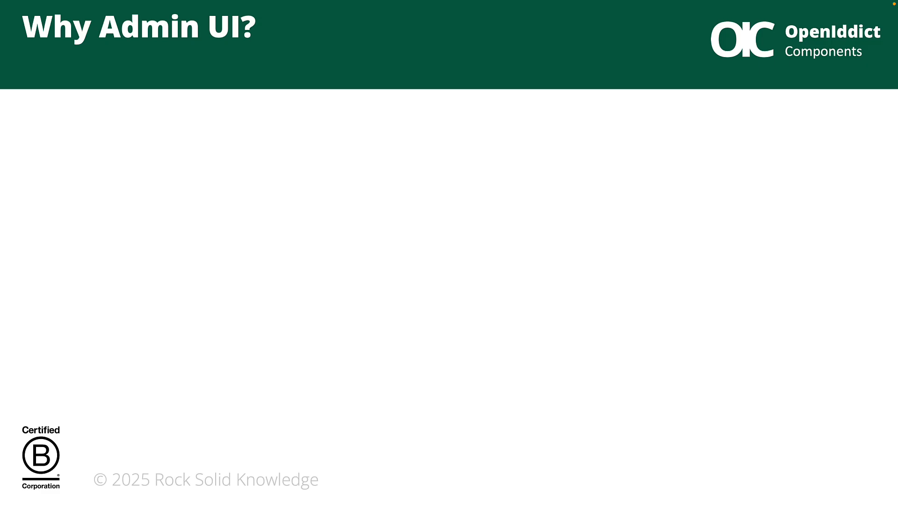
key(Right)
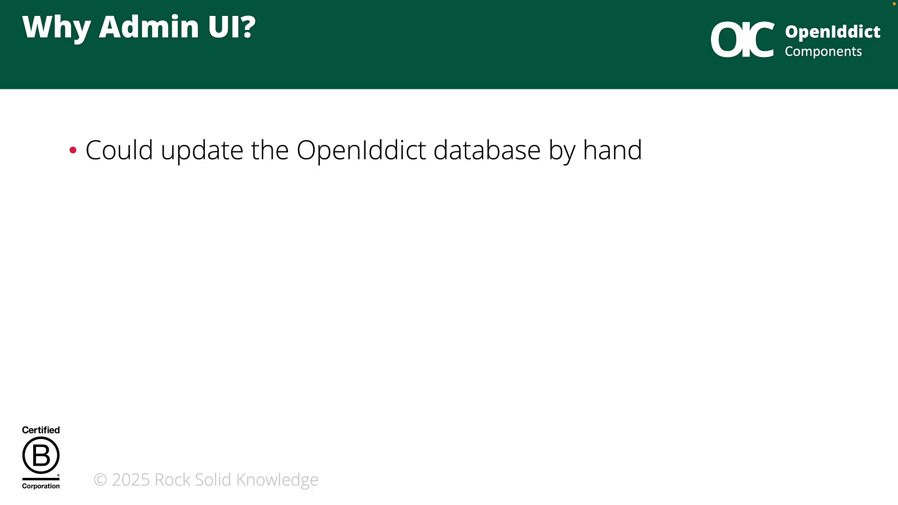
key(Right)
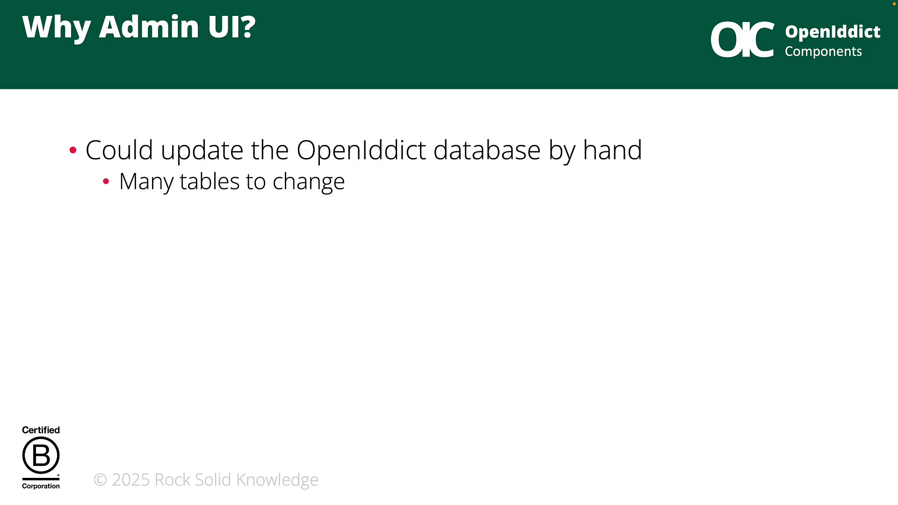
key(Right)
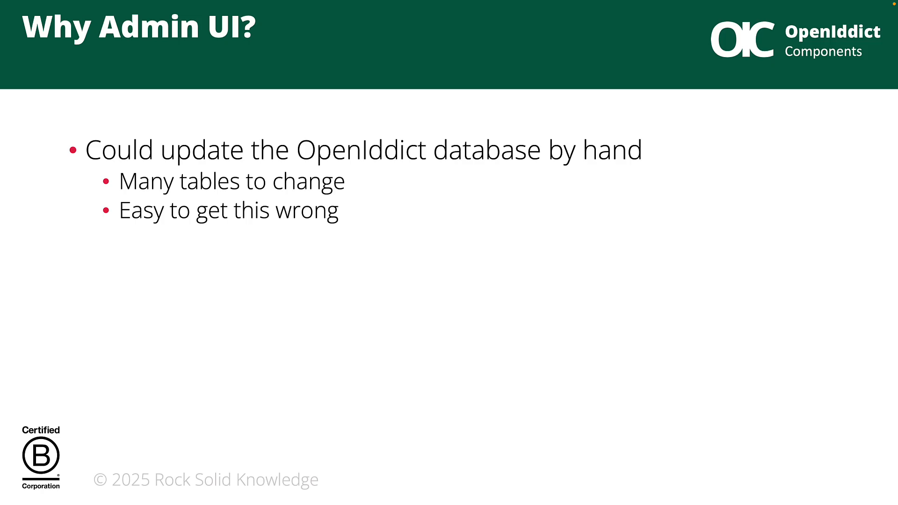
key(Right)
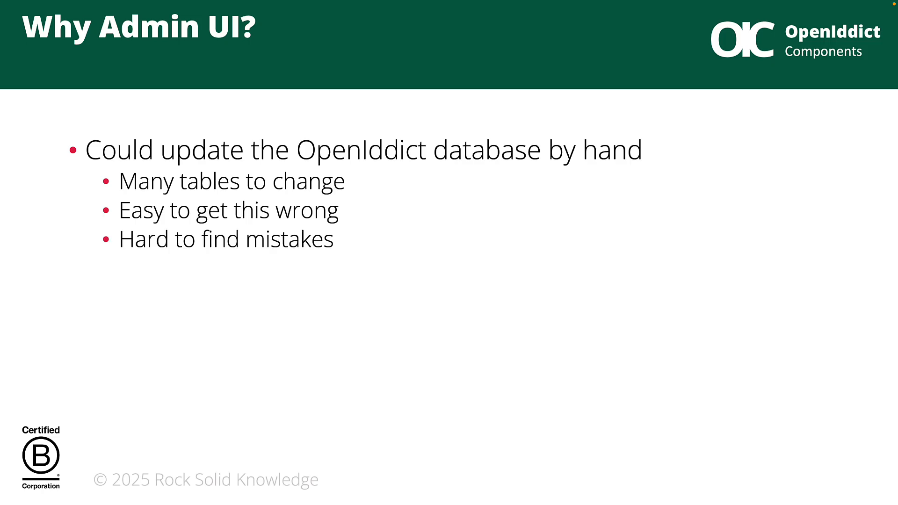
key(Right)
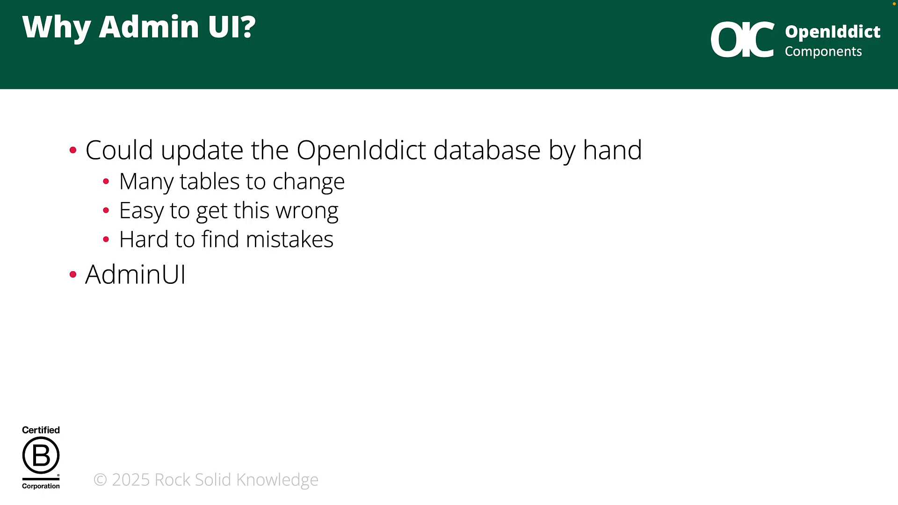
key(Right)
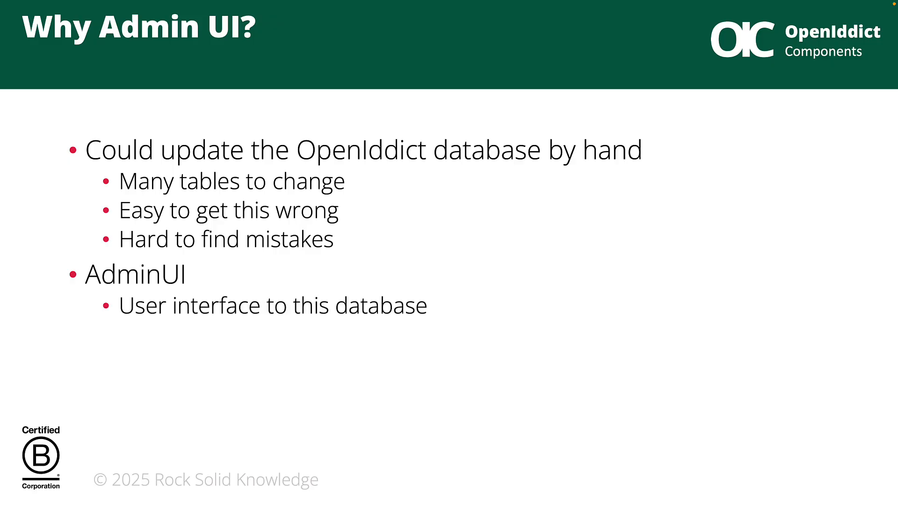
key(Right)
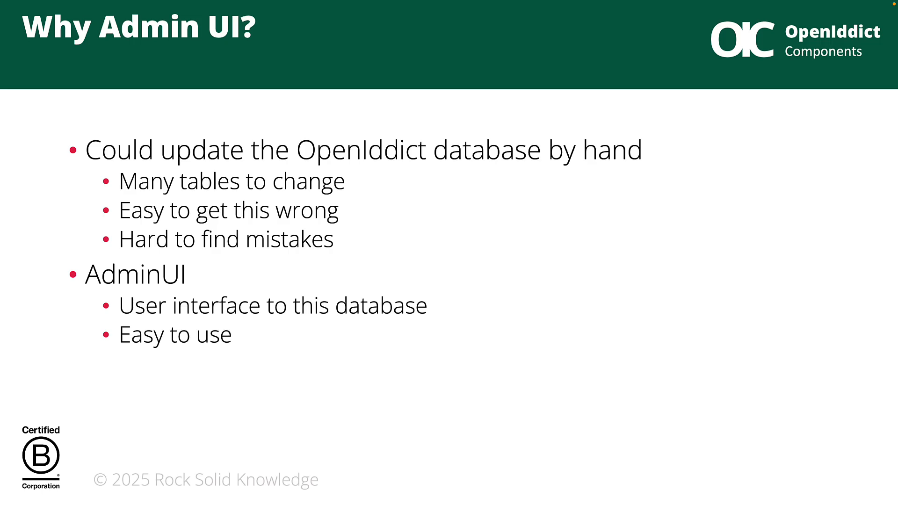
key(Right)
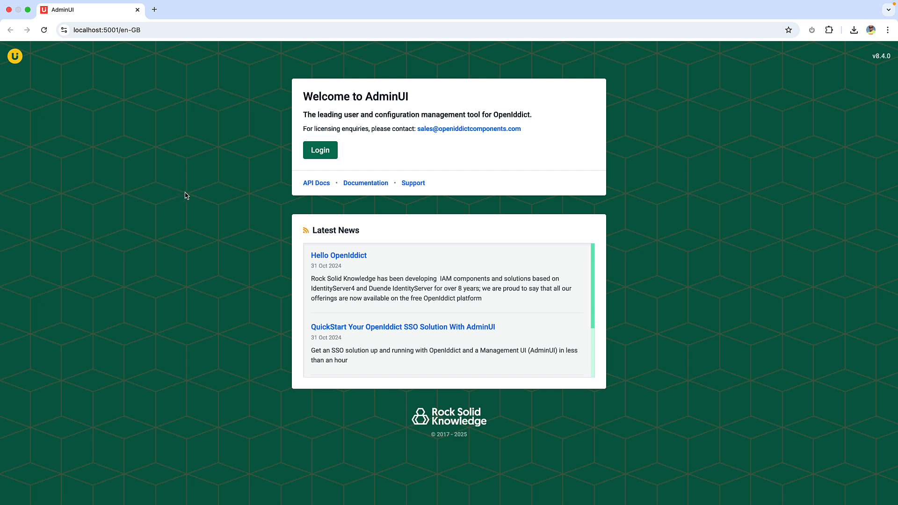
Switch to AdminUI in the browser and log in with the account's username and password
click(321, 151)
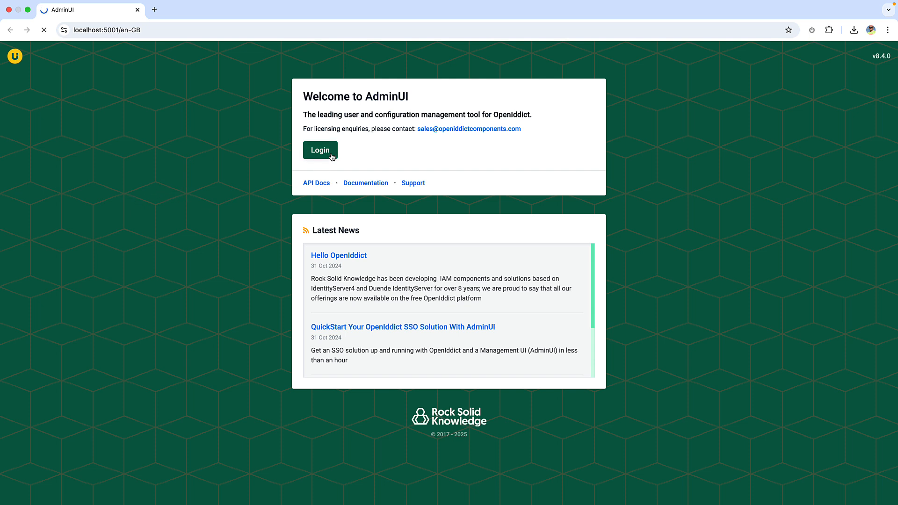
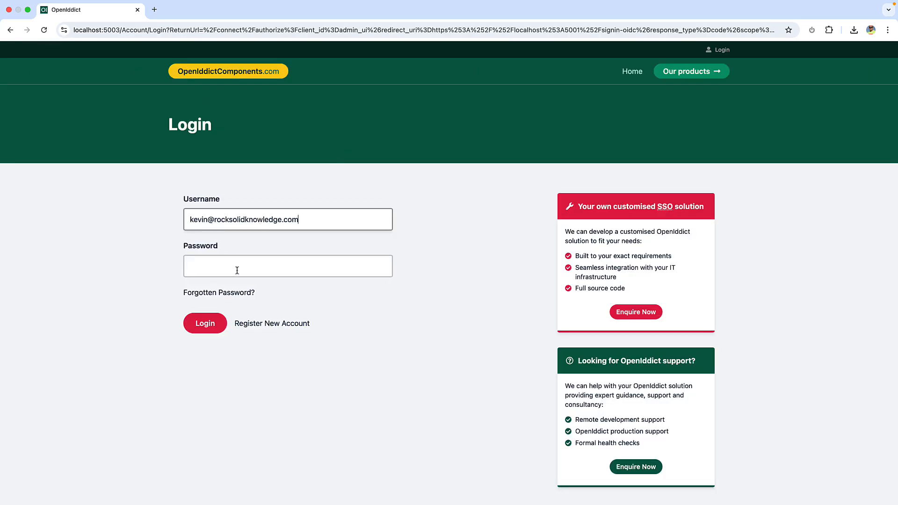
click(237, 269)
text(Password123!)
click(207, 327)
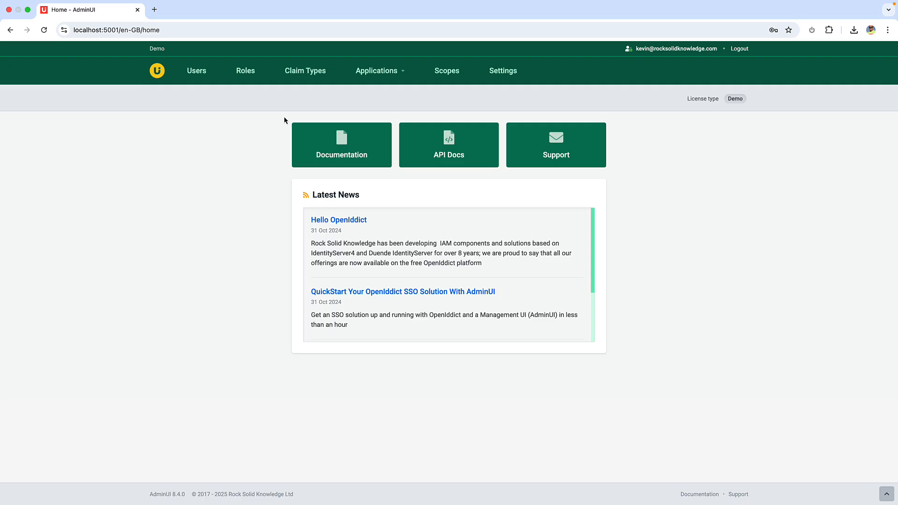
Start adding a new API among the applications and set its Client ID to weather_api
click(404, 74)
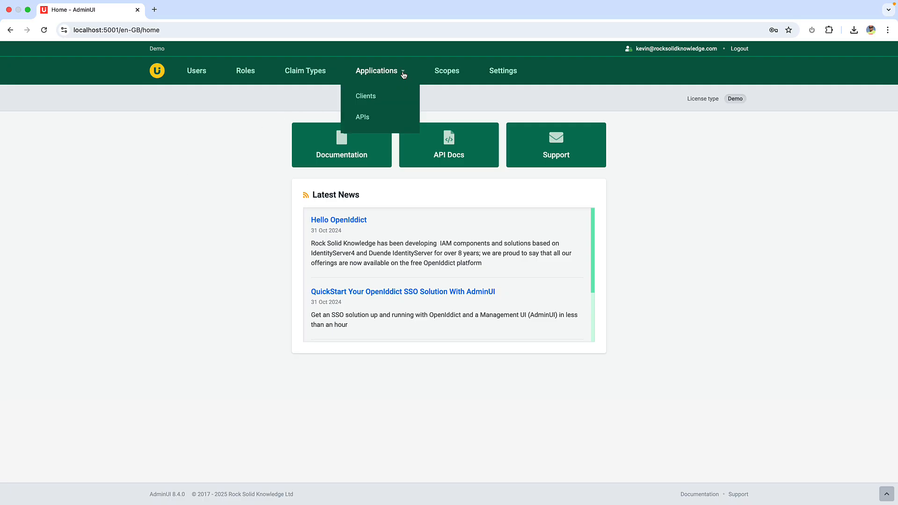
click(363, 118)
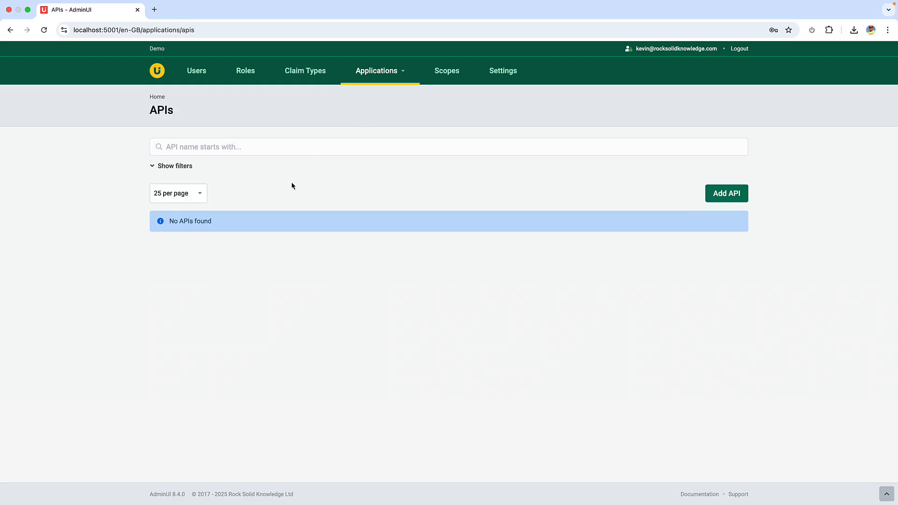
click(726, 197)
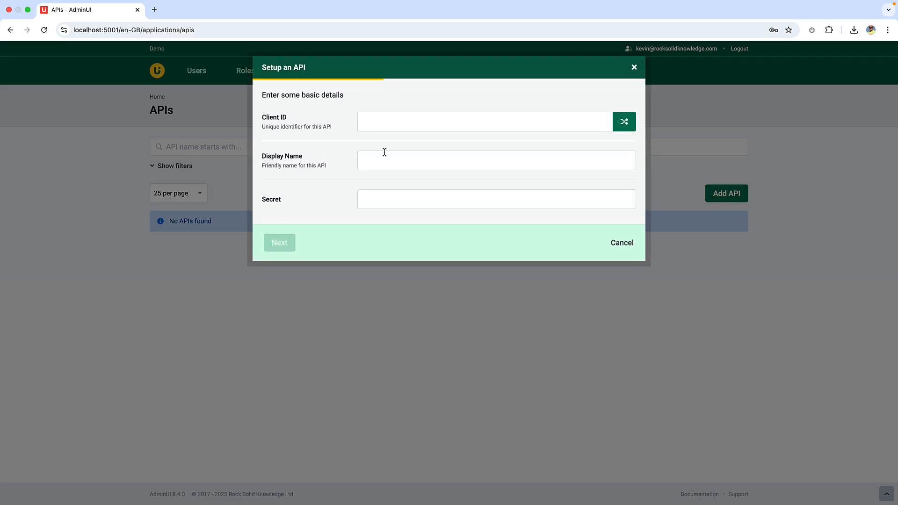
click(365, 116)
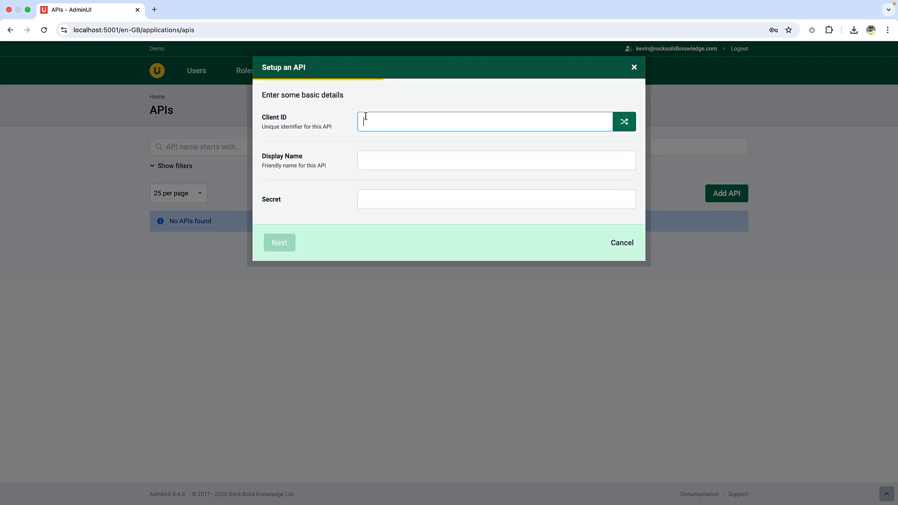
text(weather_api)
key(Tab)
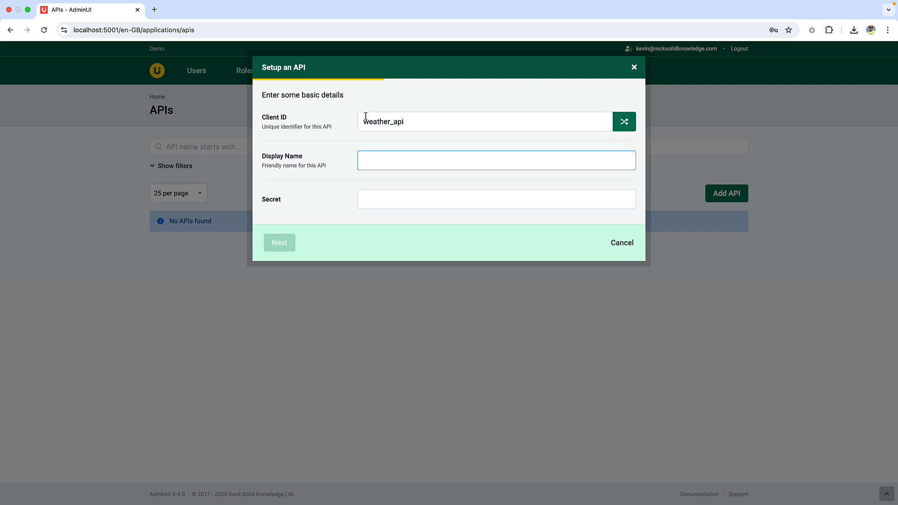
Set the new API's Display Name to Weather API and continue with the default capabilities to the review page
text(Weather)
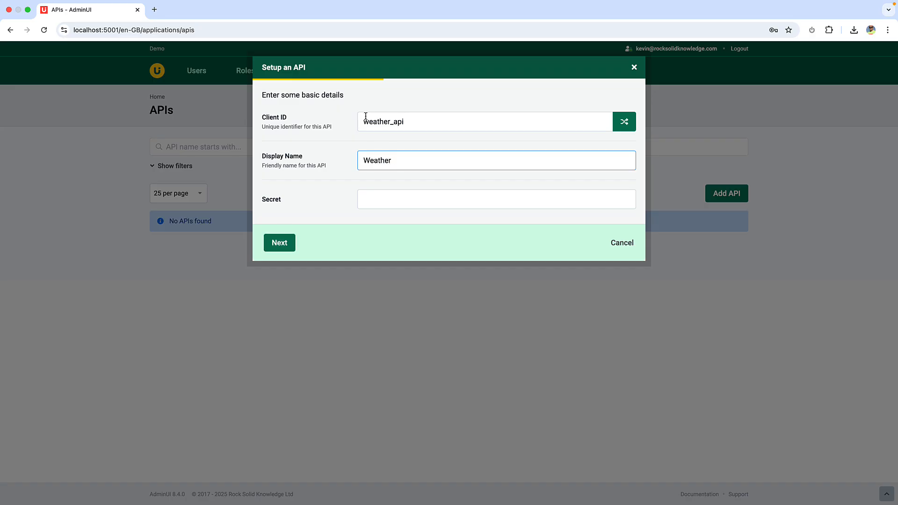
text( API)
click(281, 243)
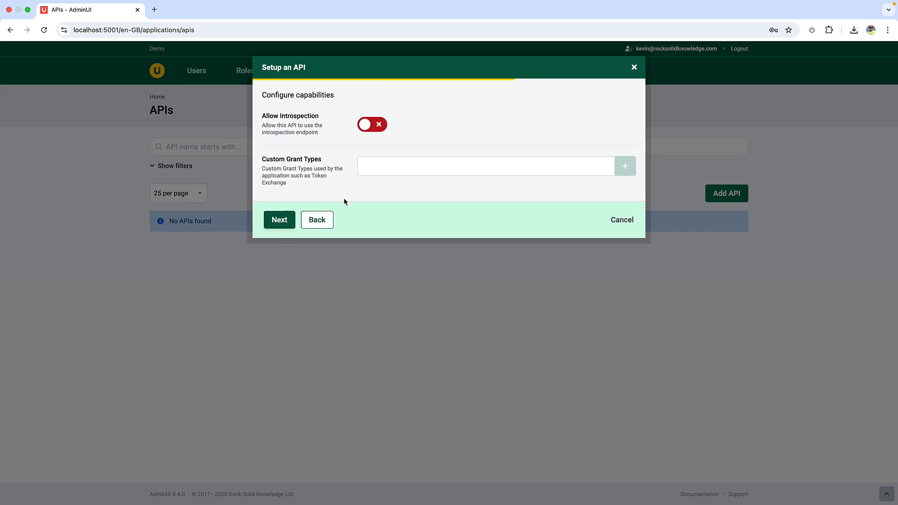
click(280, 220)
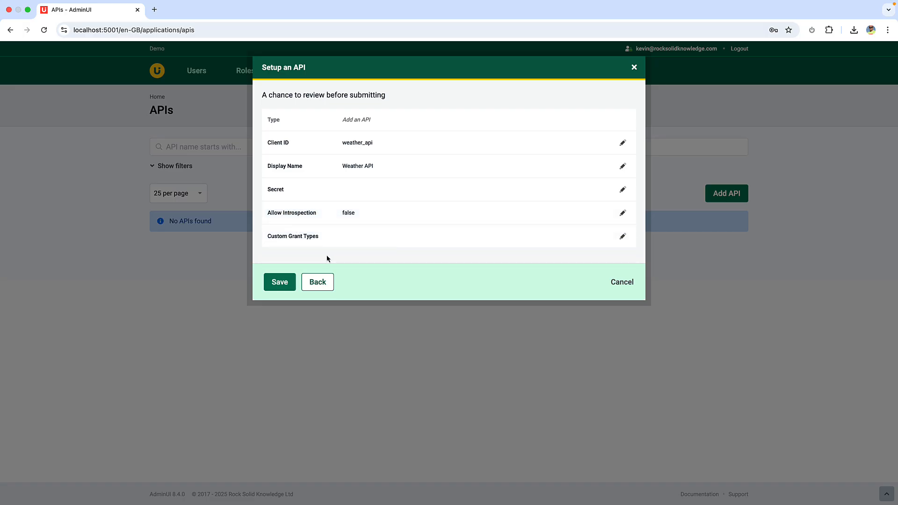
Save the new Weather API and open the details of the Weather API Scope
click(275, 282)
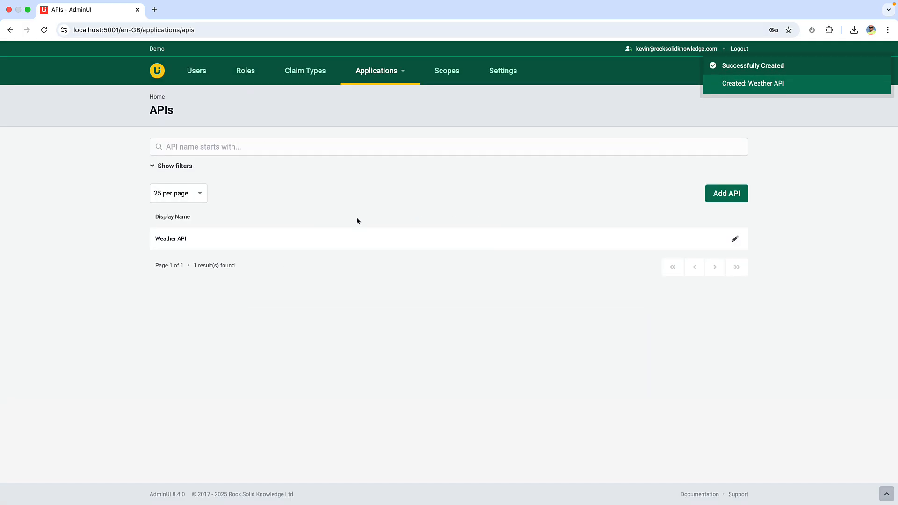
click(448, 71)
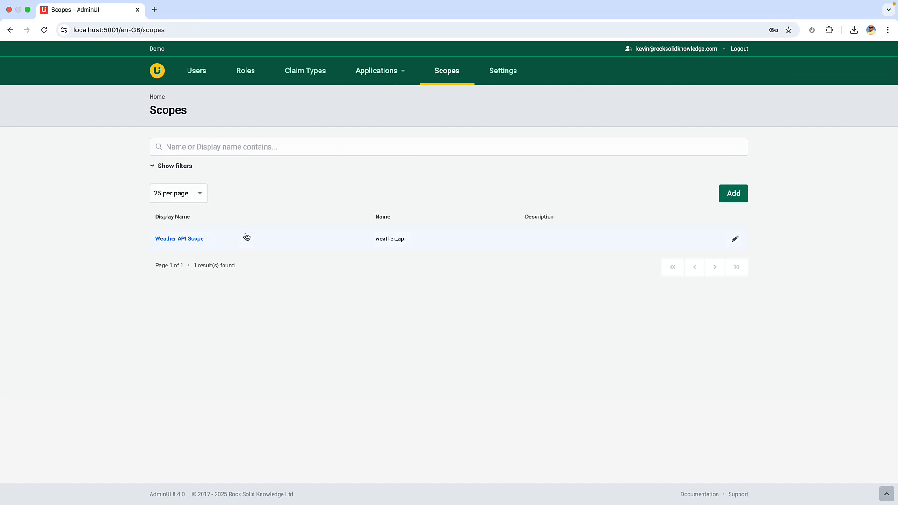
click(196, 239)
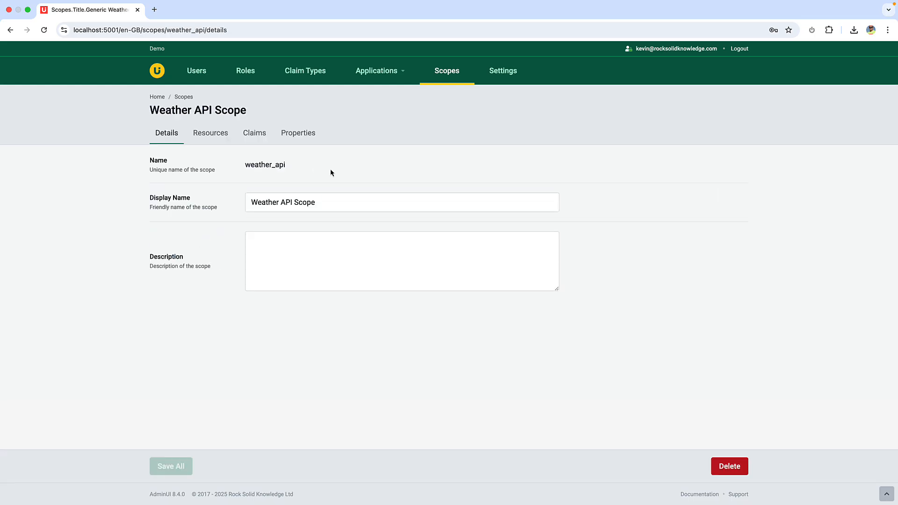
Start adding a new client application of type Machine and continue to its basic details
click(400, 76)
click(375, 103)
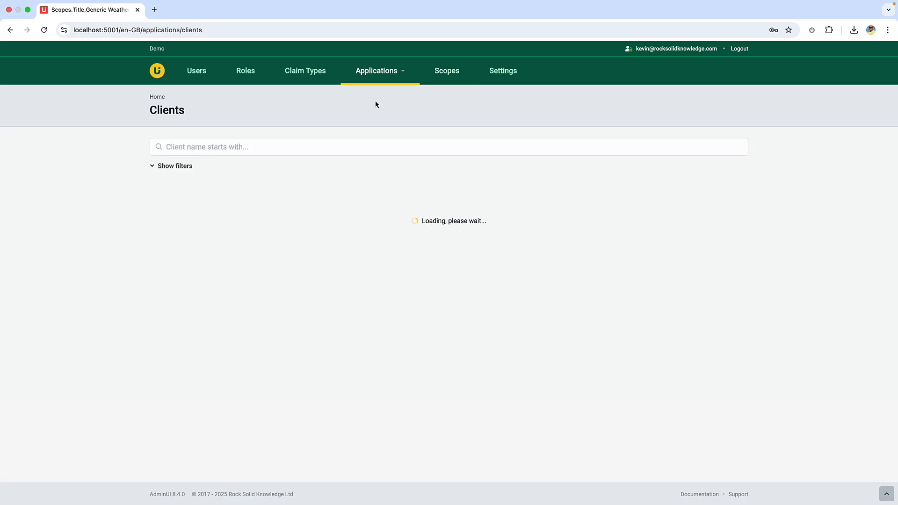
click(726, 194)
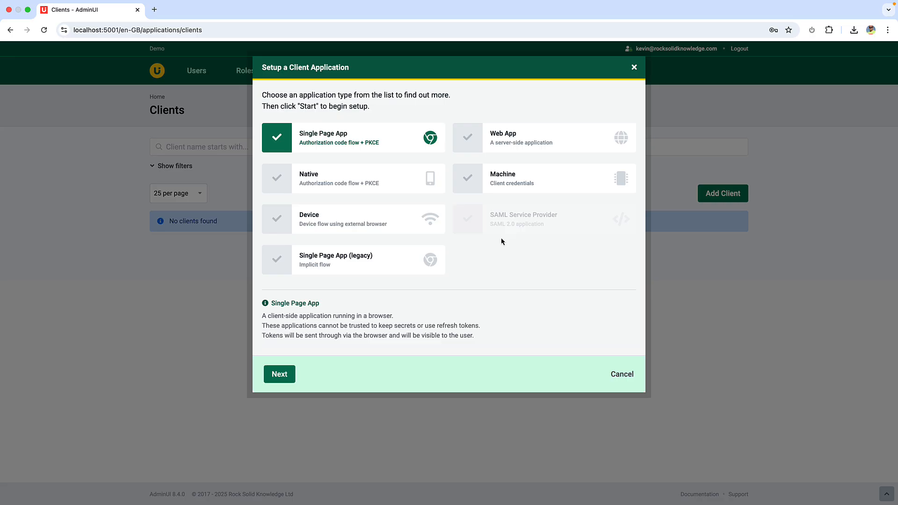
click(529, 180)
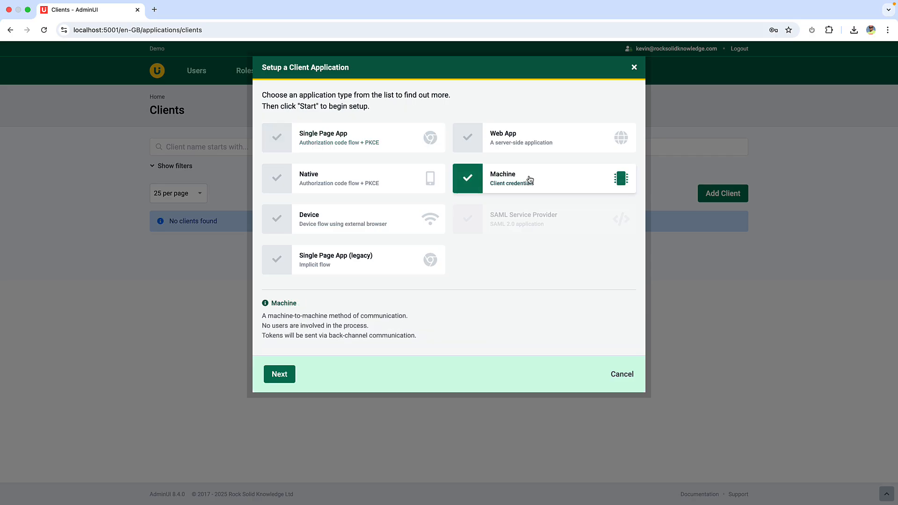
click(280, 375)
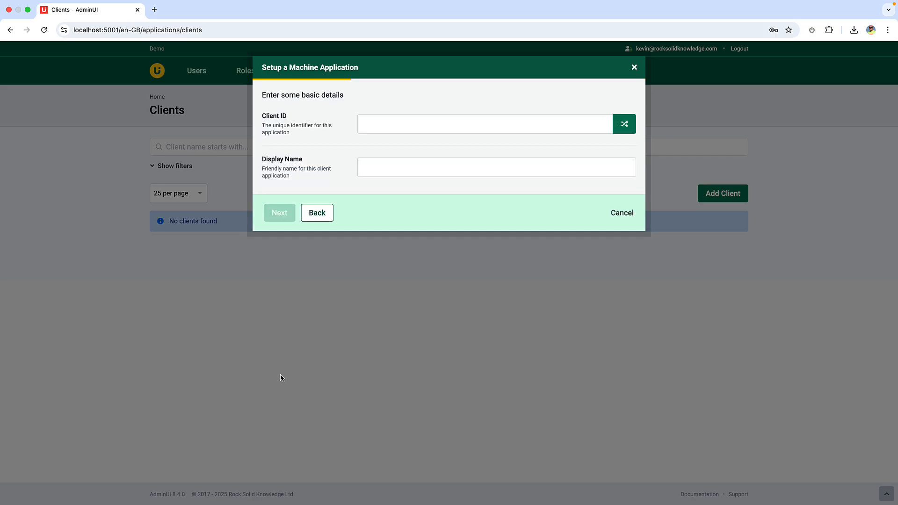
Set the machine client's Client ID to m2m and its Display Name to Weather API Client, and continue to the client secret page
click(413, 125)
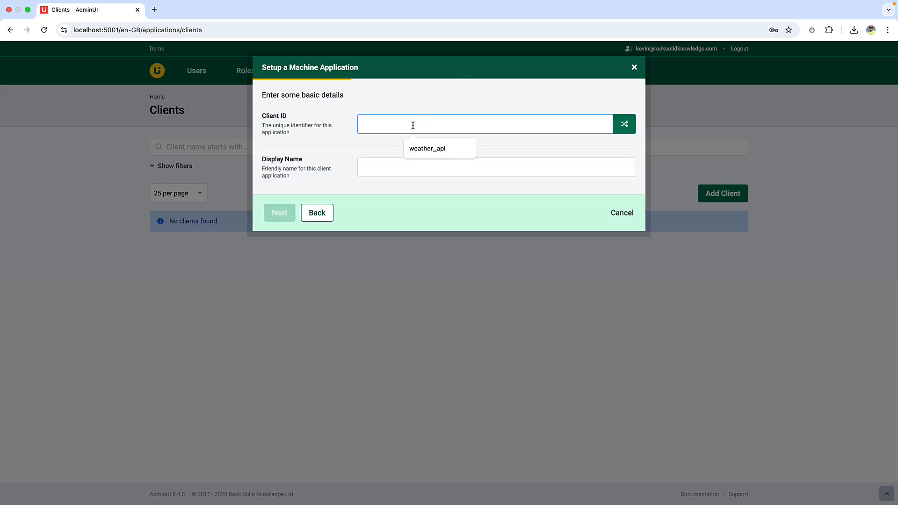
text(m2m)
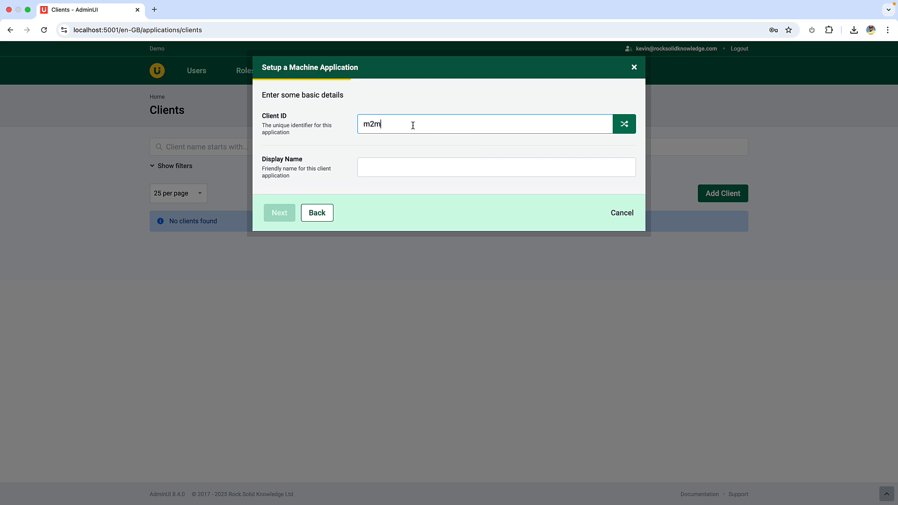
key(Tab)
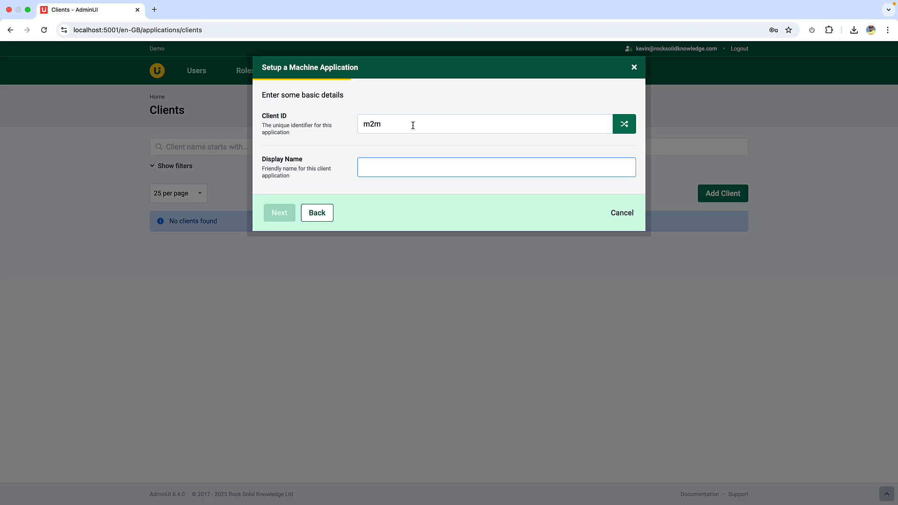
text(Weather API)
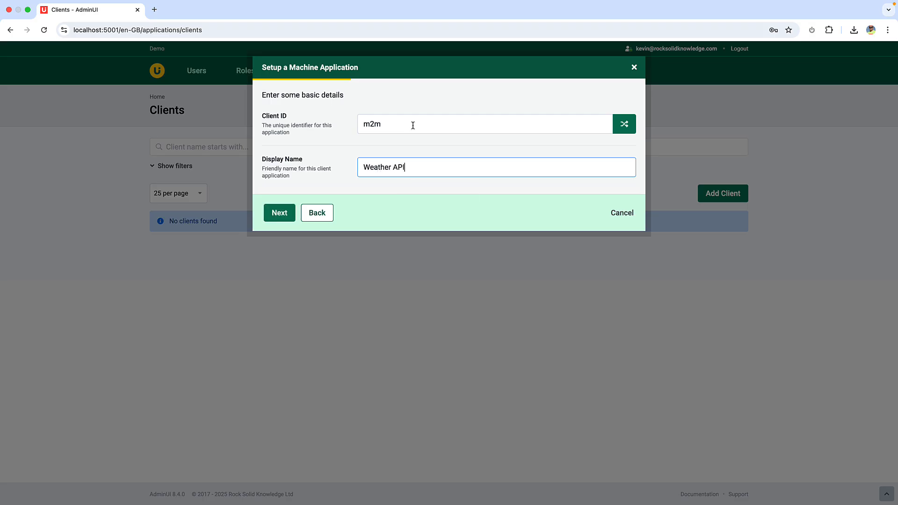
text( Client)
click(283, 219)
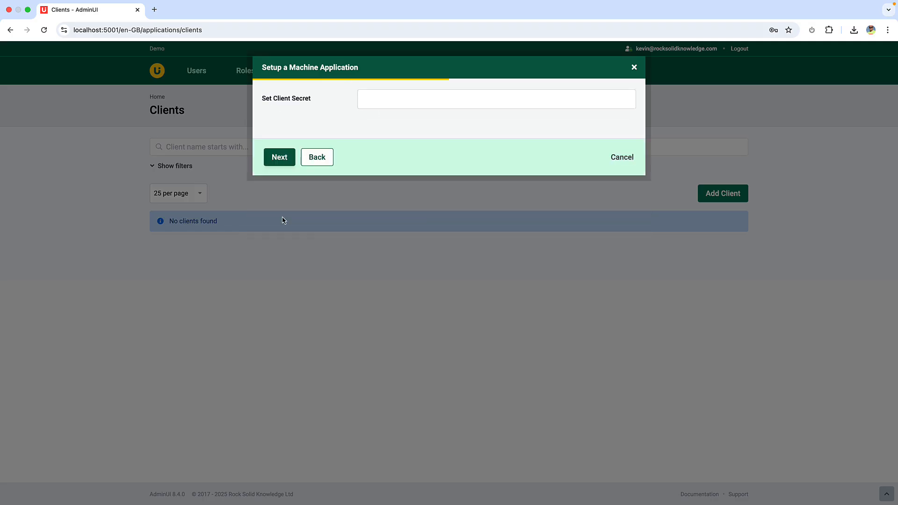
Enter the client secret for the machine client and continue to the scope assignment
click(387, 101)
text(secret)
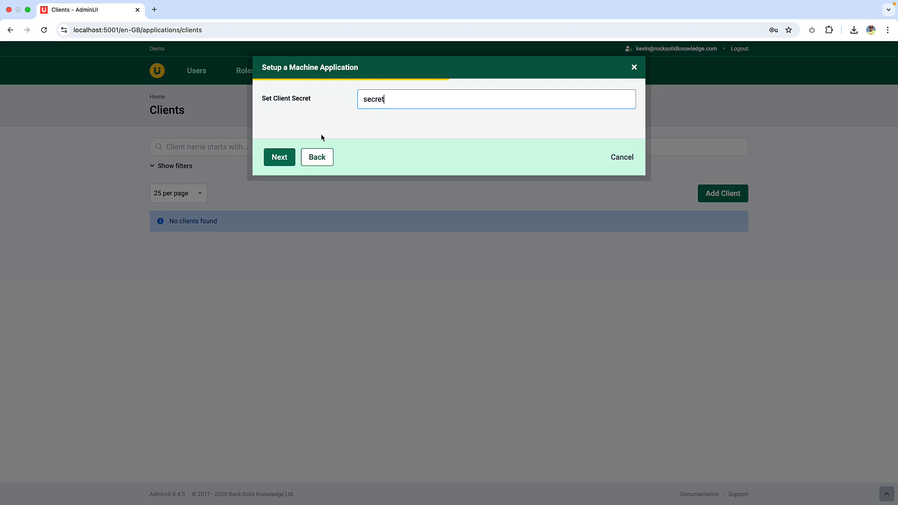
click(281, 161)
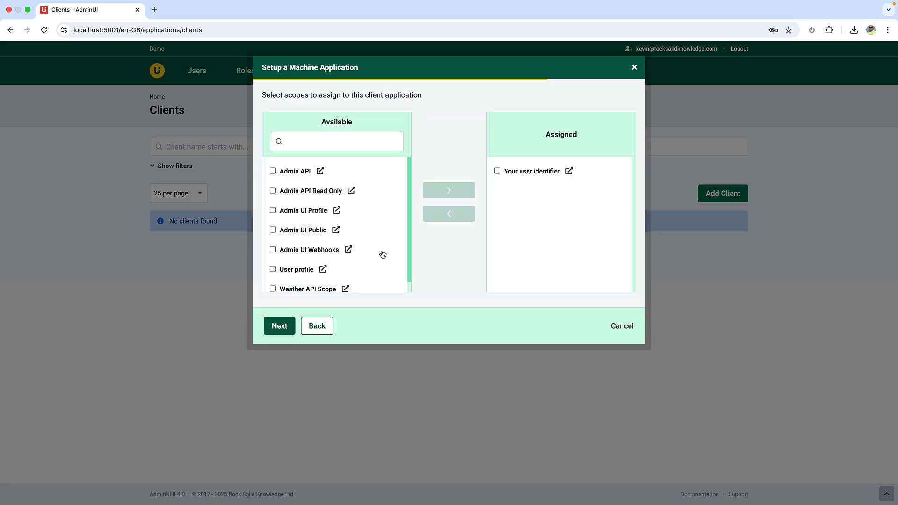
Assign the Weather API Scope to the machine client and save the client after the review
click(321, 292)
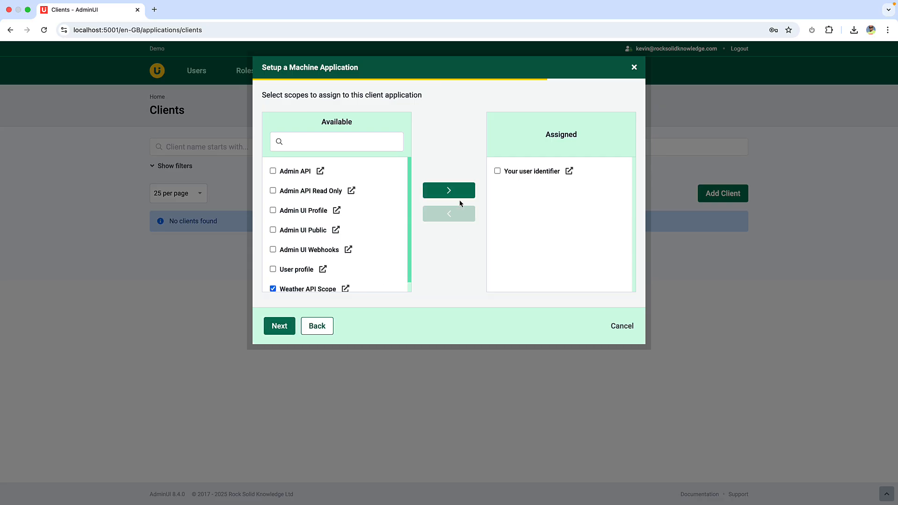
click(456, 188)
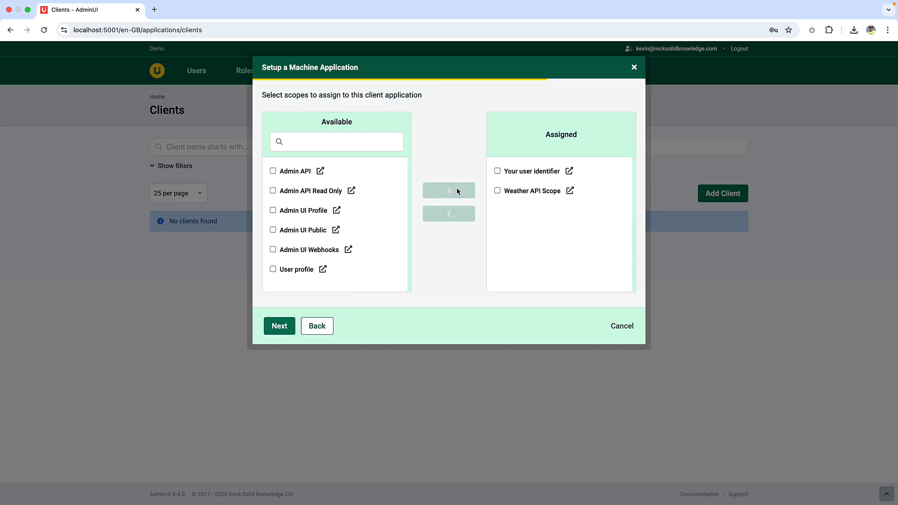
click(280, 328)
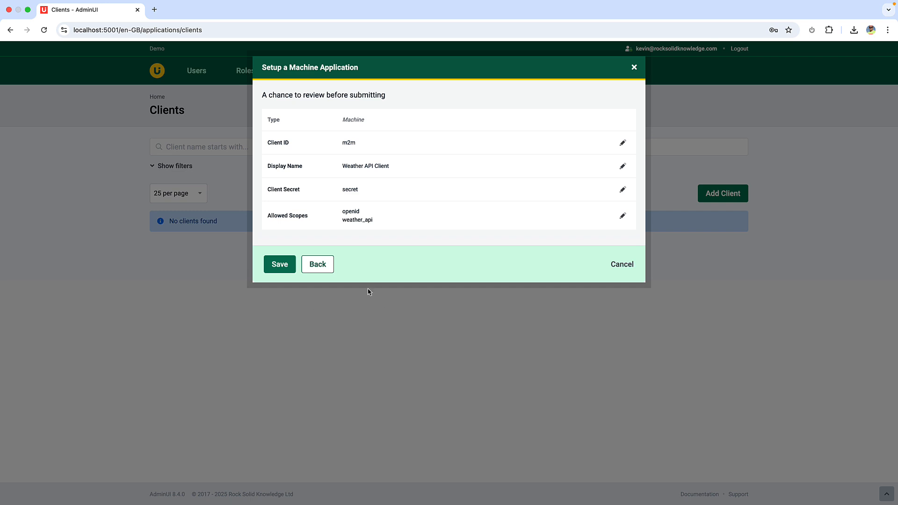
click(283, 267)
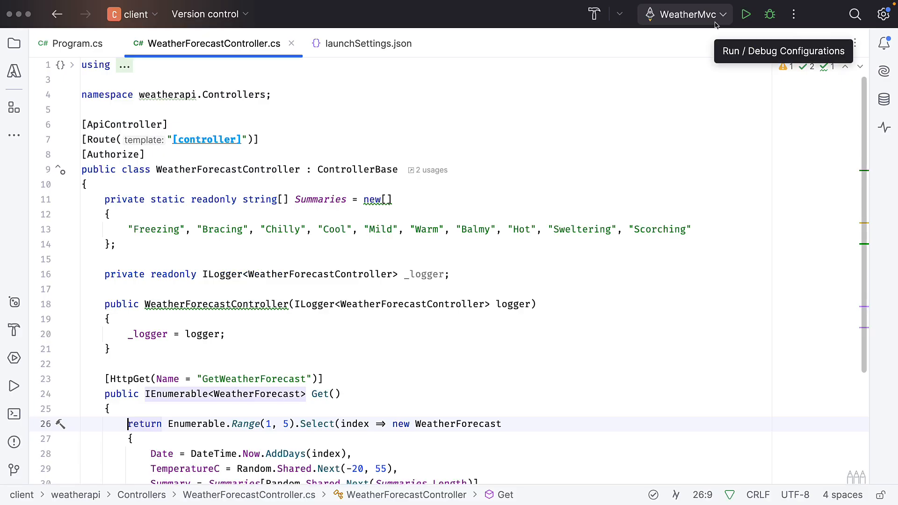
Switch to the code editor to run the weatherapi project and execute its GET /WeatherForecast request in Swagger UI
click(692, 14)
click(689, 43)
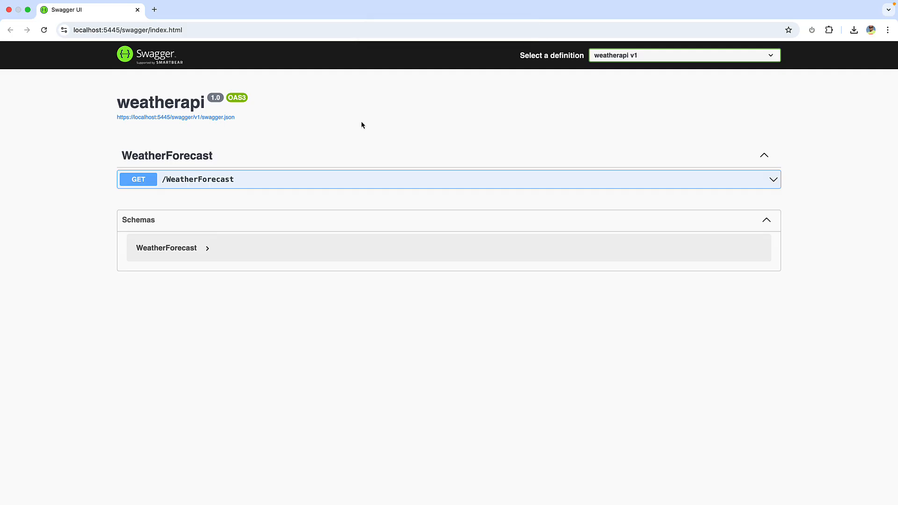
click(308, 179)
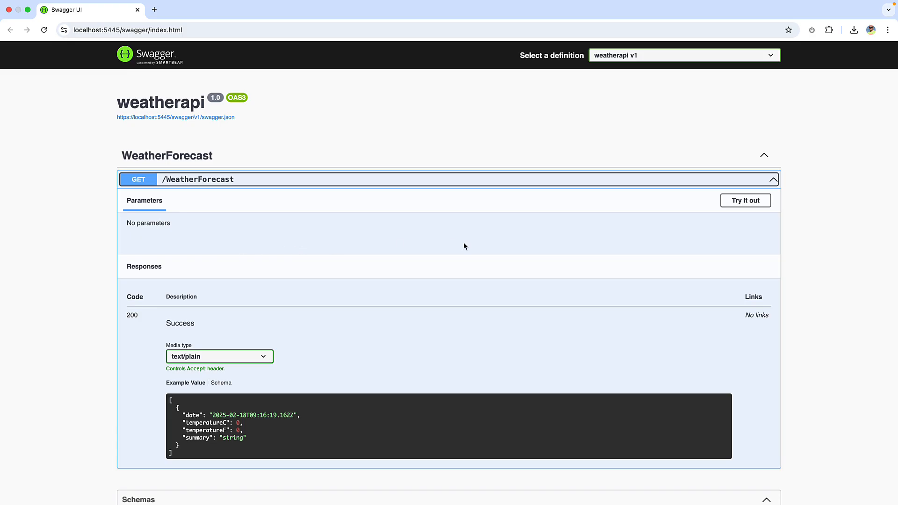
click(747, 198)
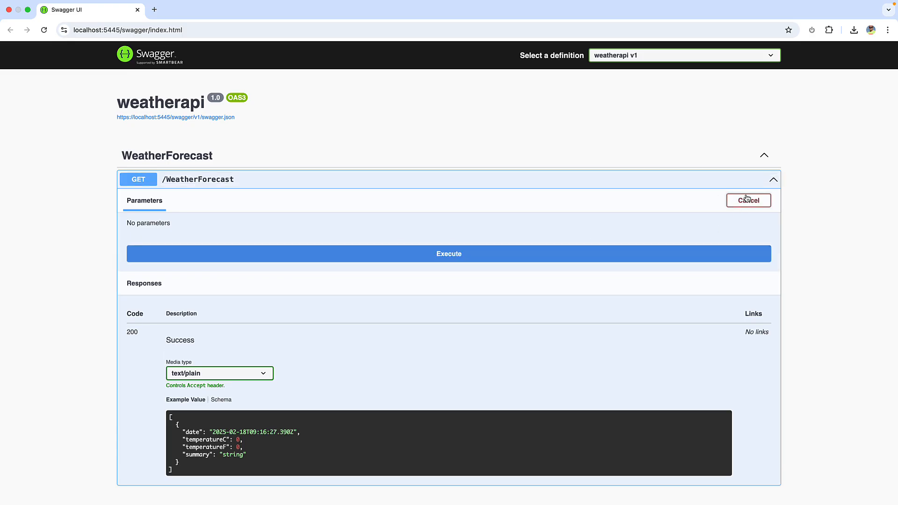
click(474, 255)
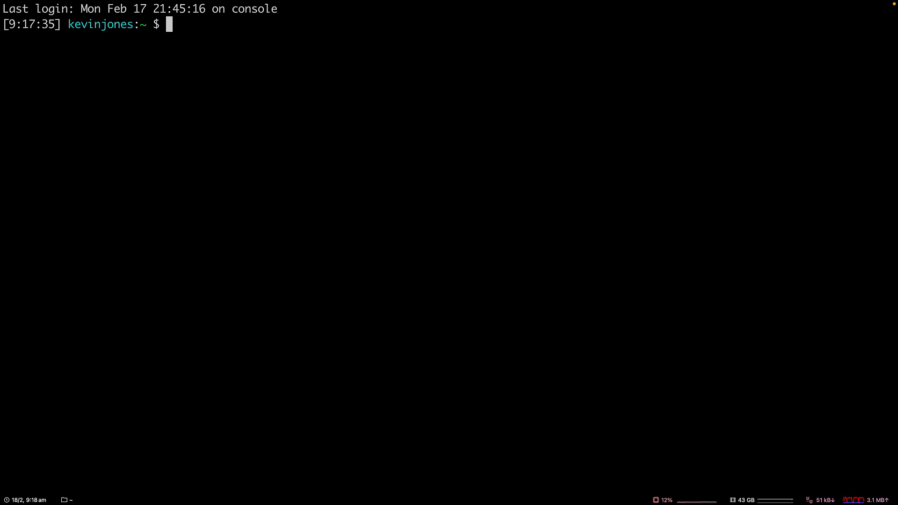
key(super+v)
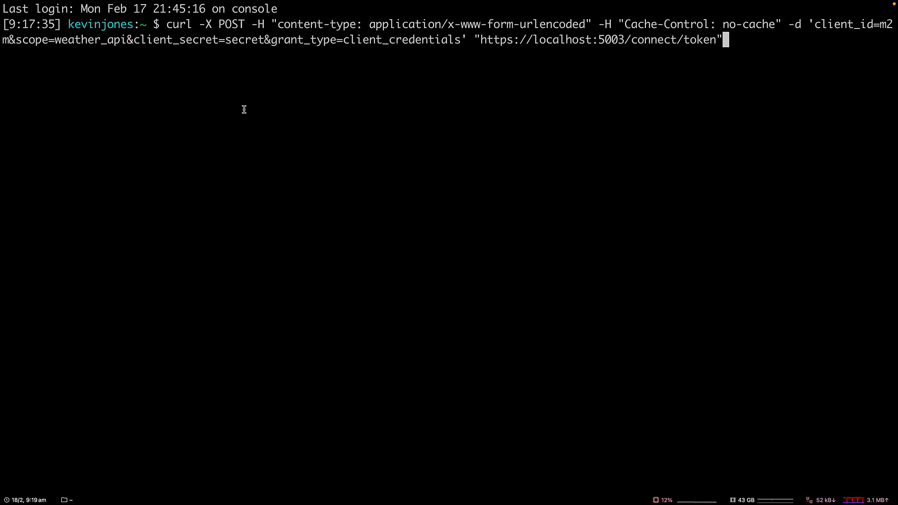
key(Return)
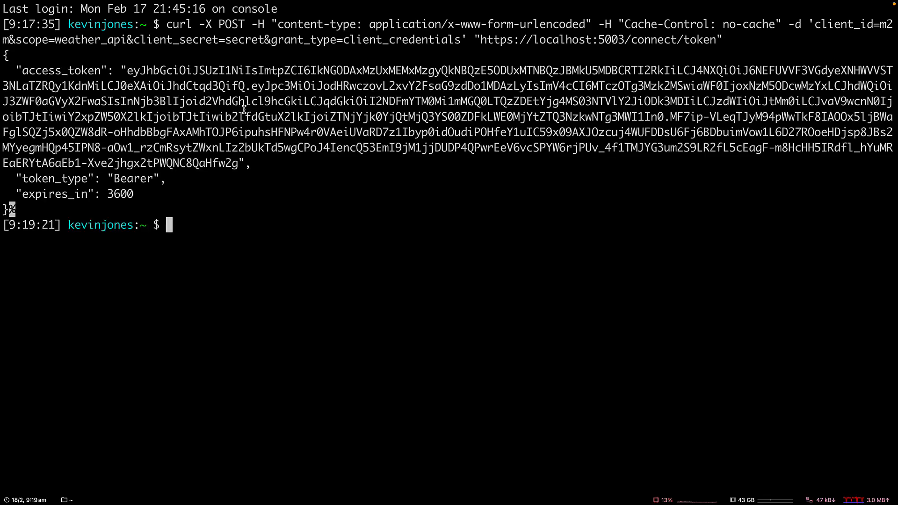
double_click(130, 71)
key(super+c)
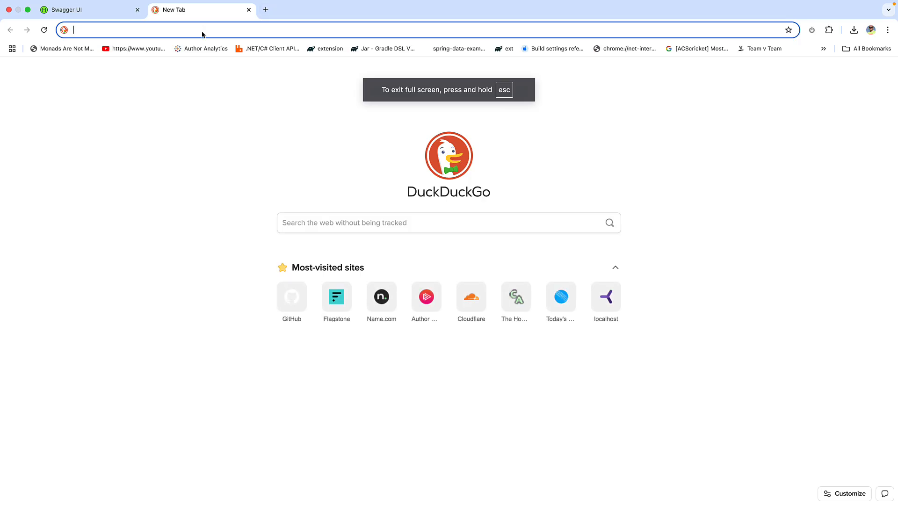
Open jwt.io in a new browser tab and paste the access token into the debugger to examine its decoded header and payload
text(jwt.io)
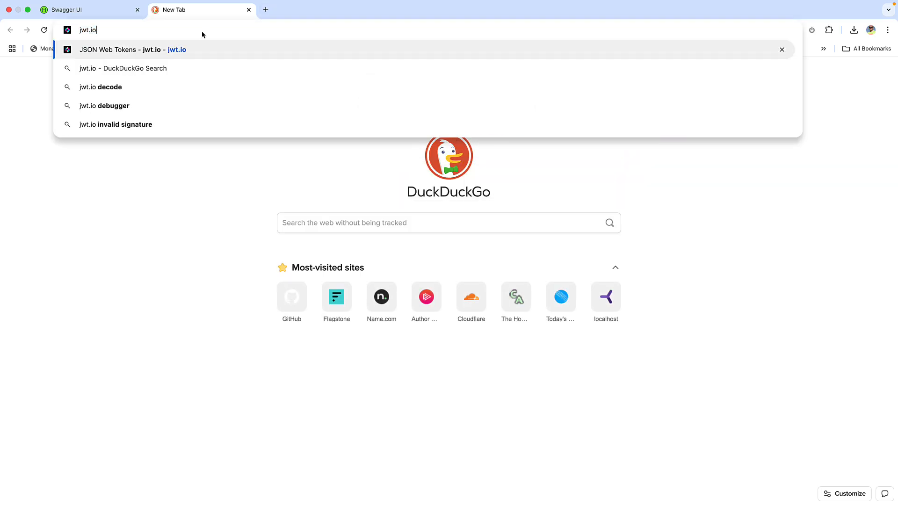
key(Return)
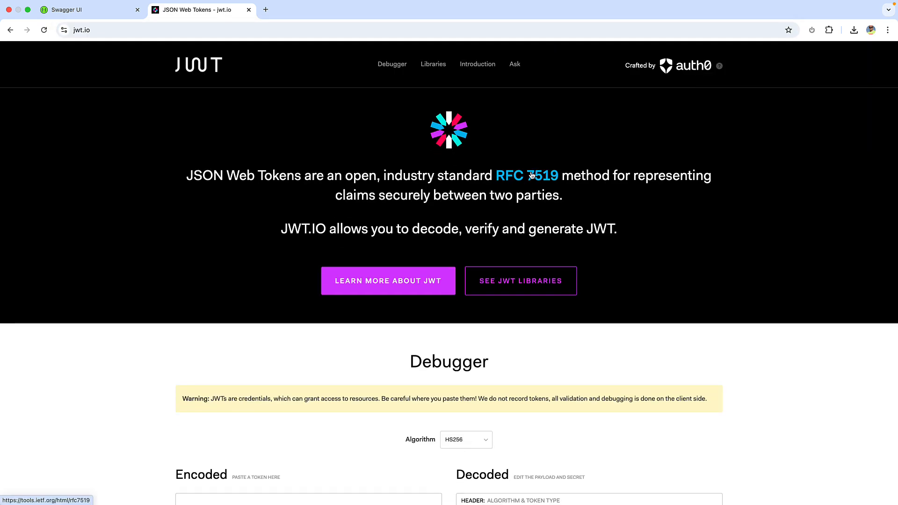
scroll(531, 176, down, 7)
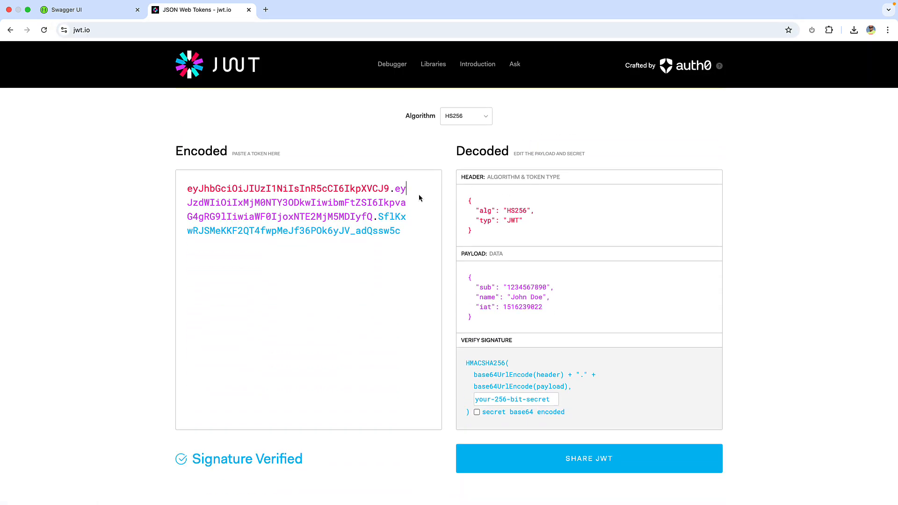
key(super+a)
key(super+v)
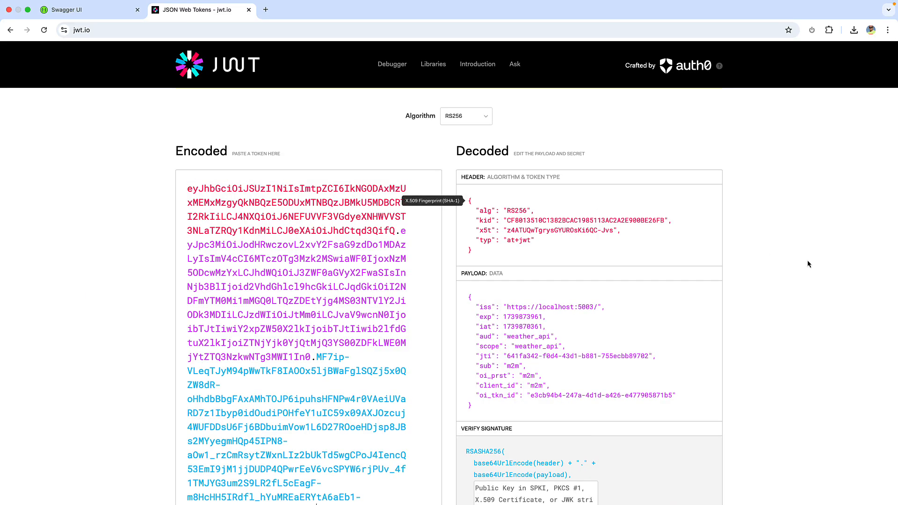
scroll(789, 266, down, 2)
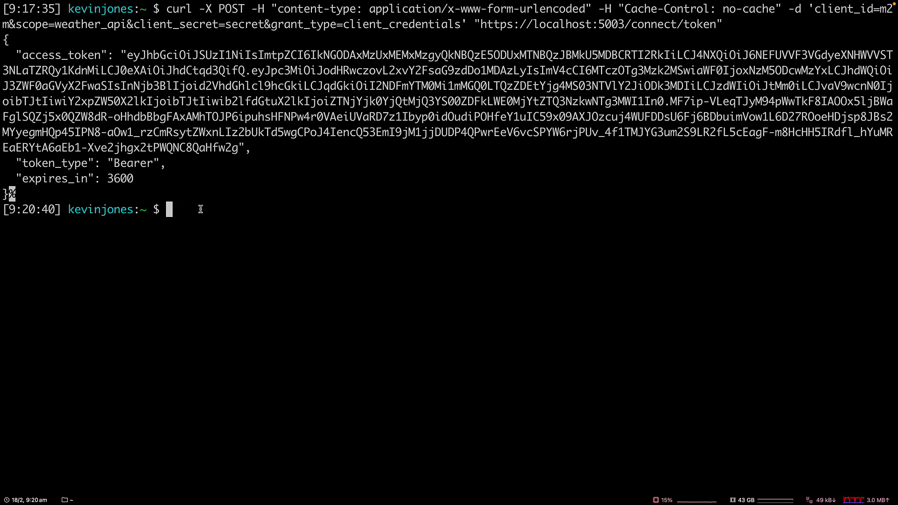
key(super+v)
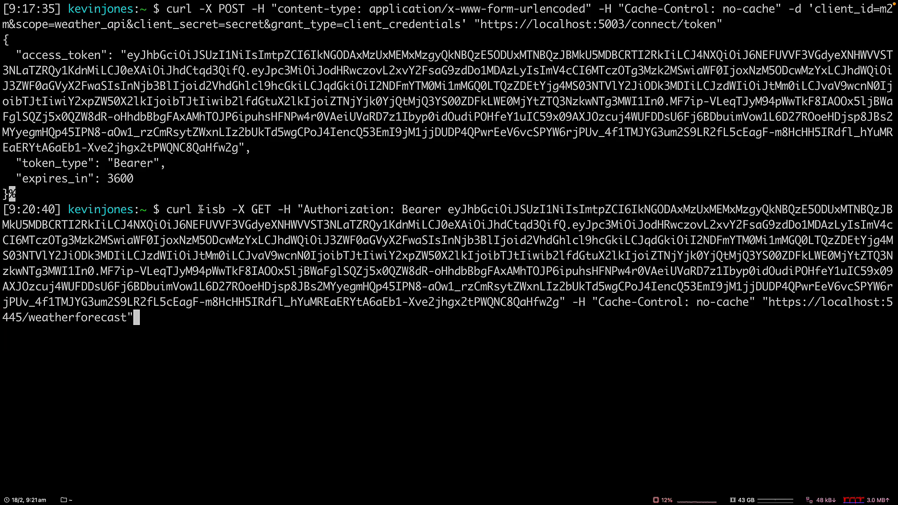
key(Return)
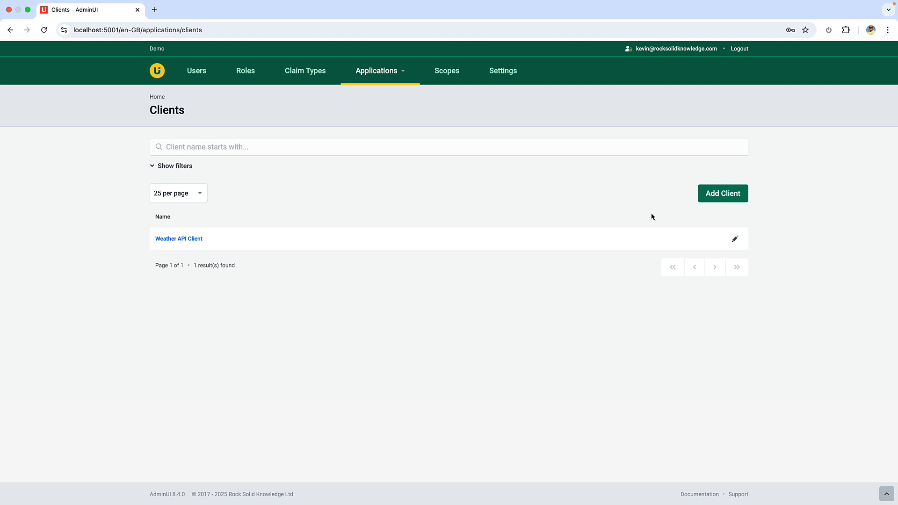
Return to AdminUI's clients, start adding a new client of type Web App, and continue to its basic details
click(719, 195)
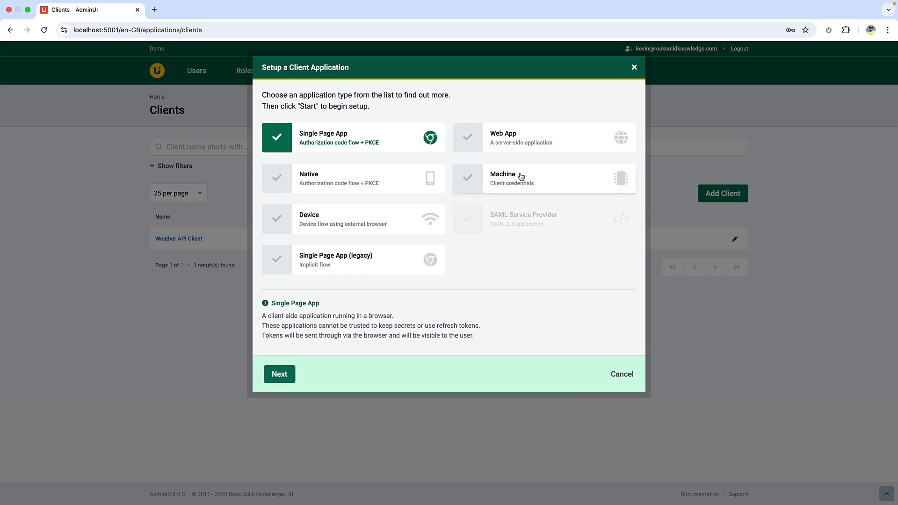
click(538, 141)
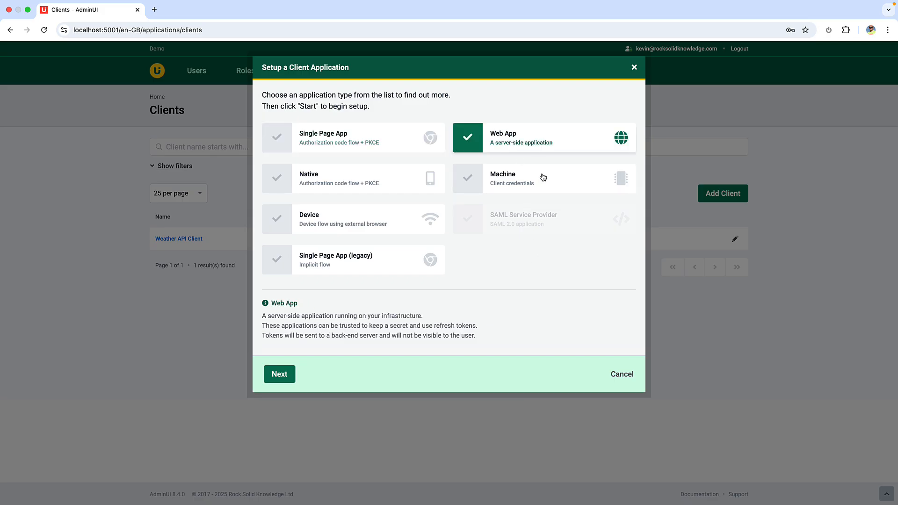
click(286, 378)
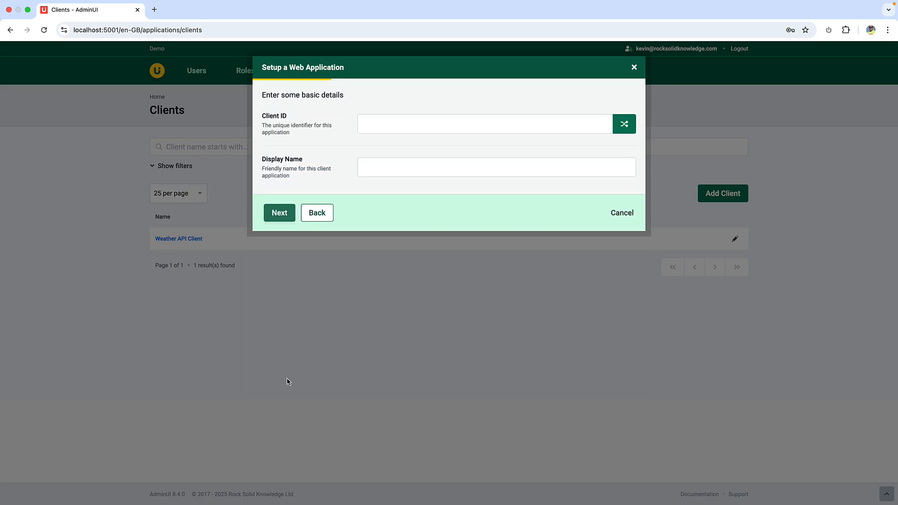
Give the web application client the ID interactive and the display name Weather MVC Application, and continue to the callback URL
click(384, 120)
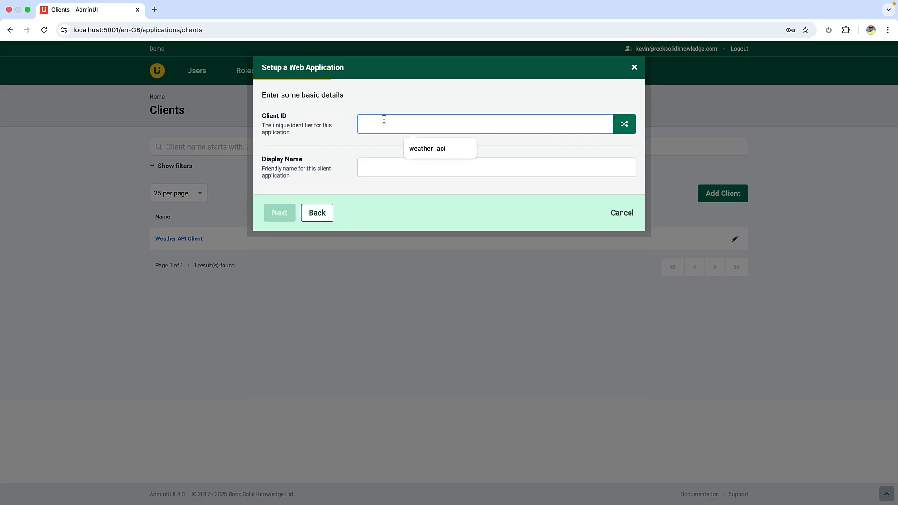
text(interacti)
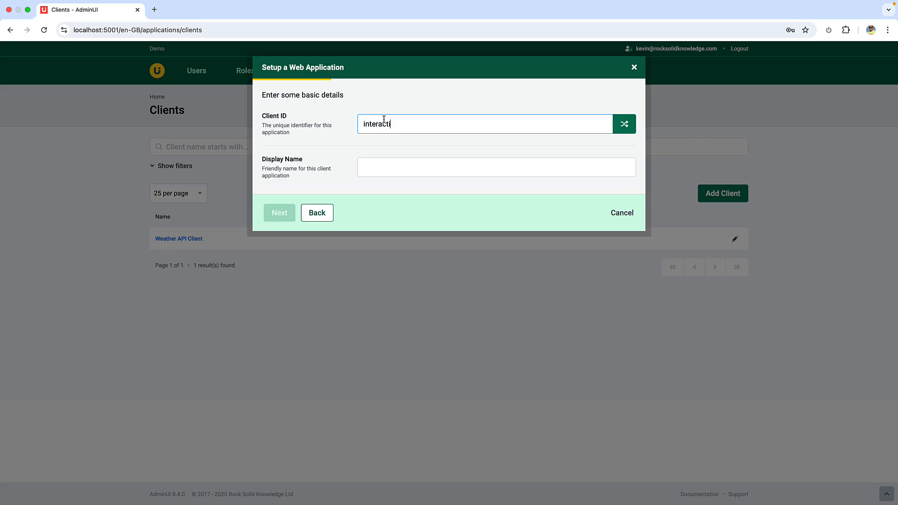
text(ve)
key(Tab)
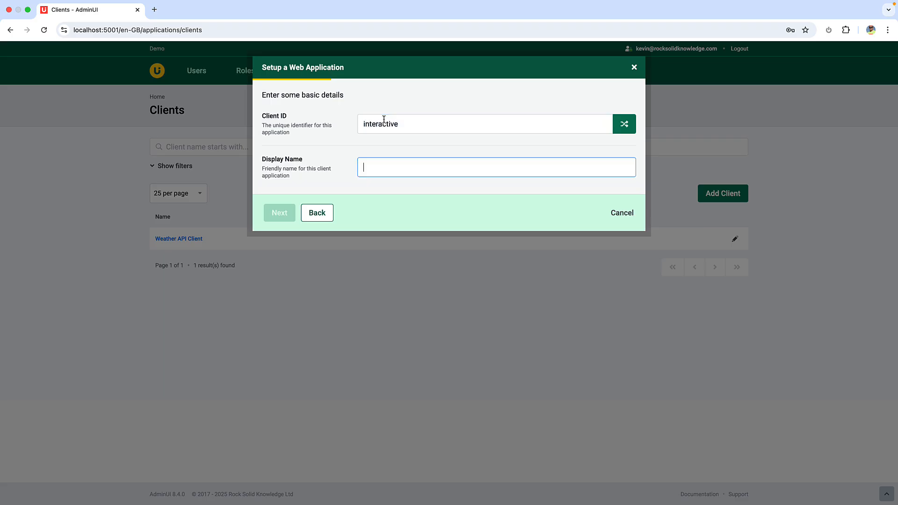
text(Weather)
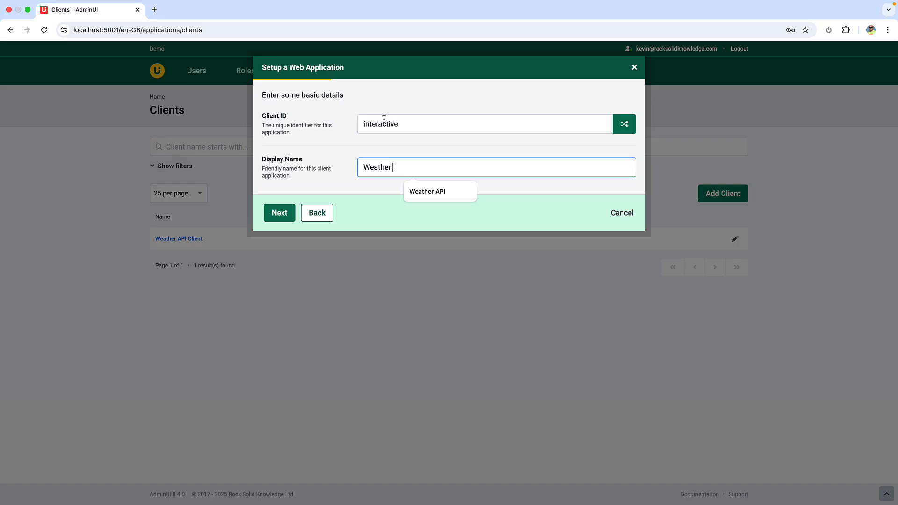
text( MVC Application)
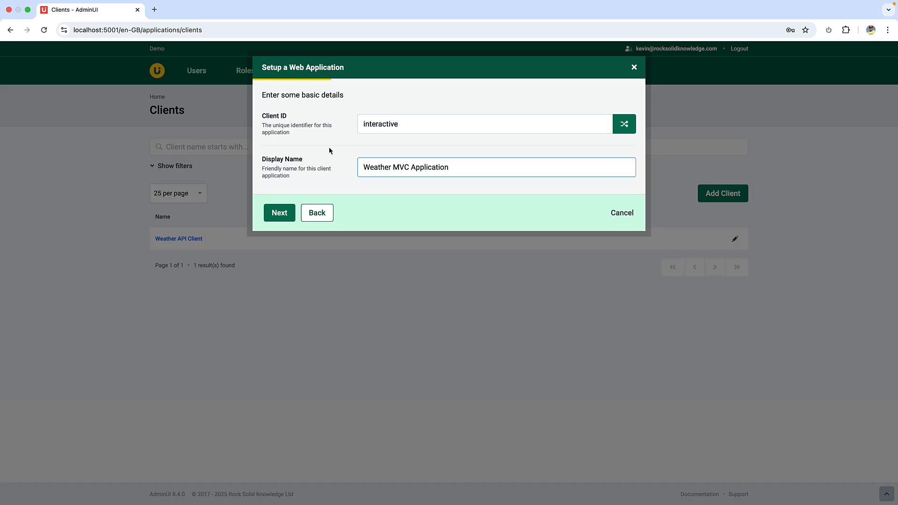
click(279, 214)
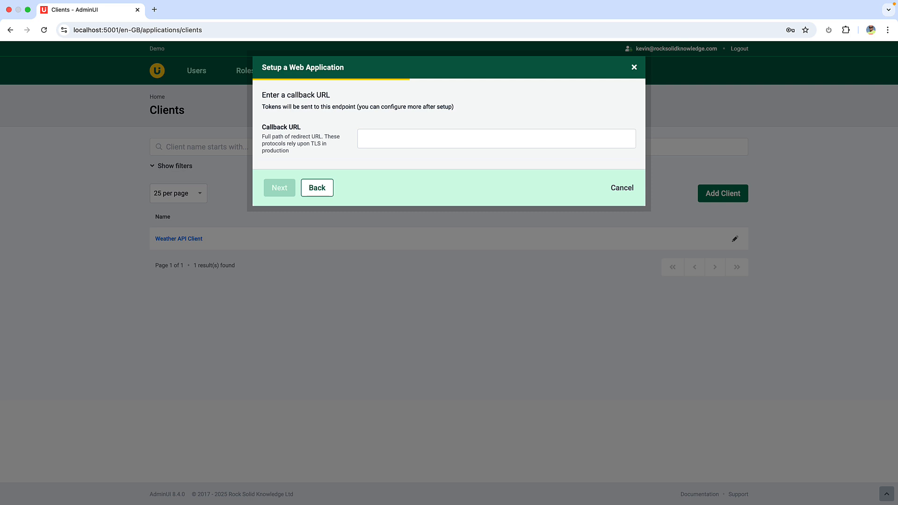
click(497, 138)
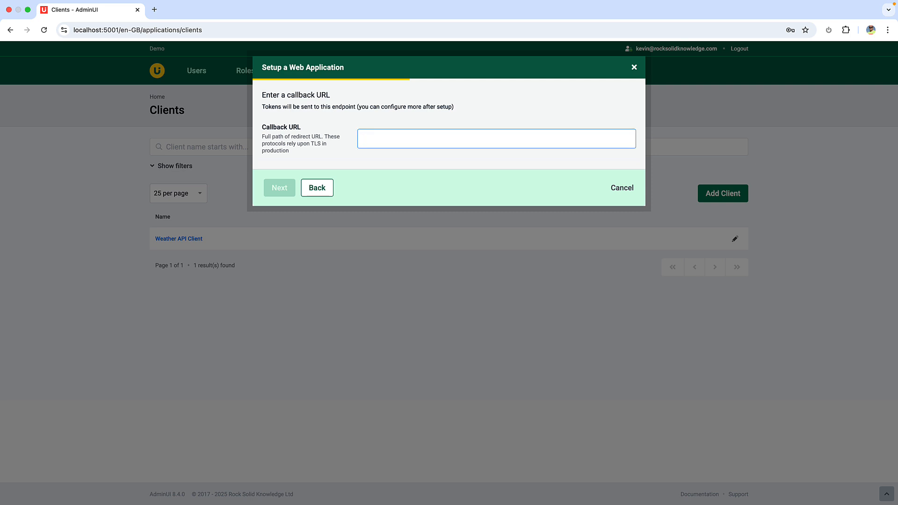
text(https://)
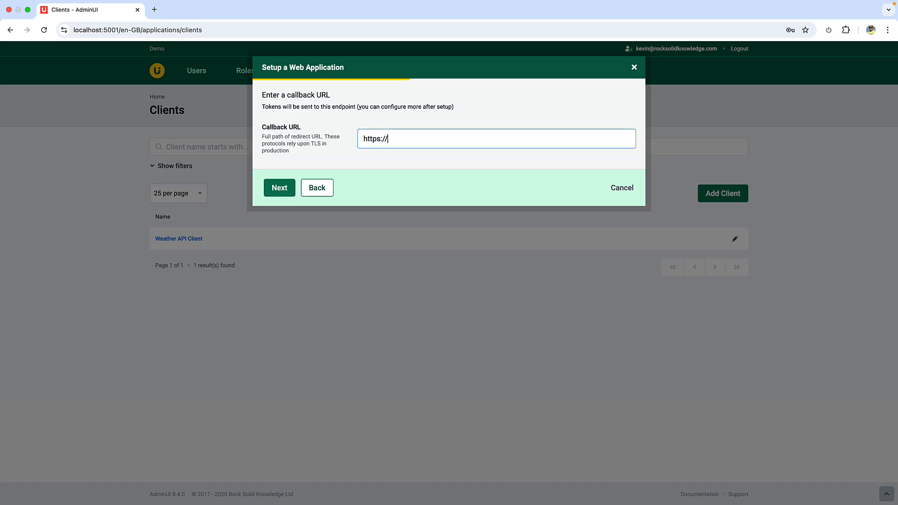
text(localhost)
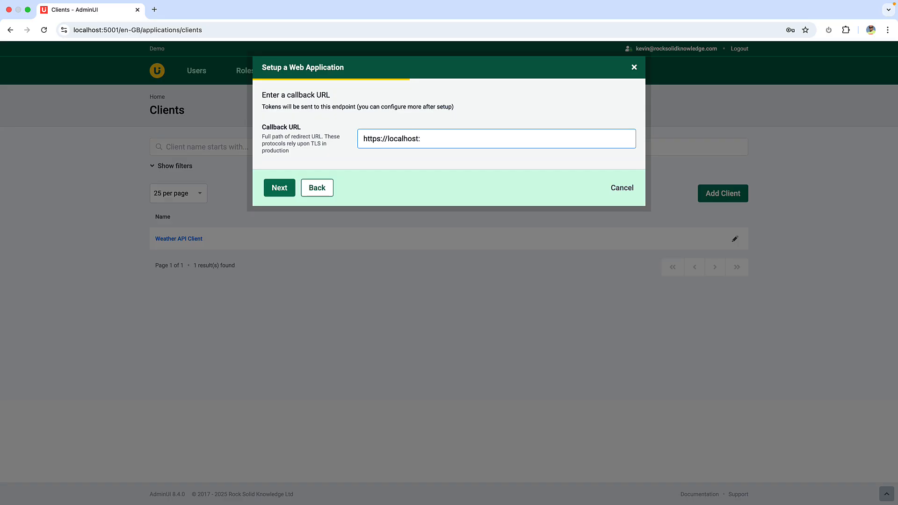
text(:5444/signin-oidc)
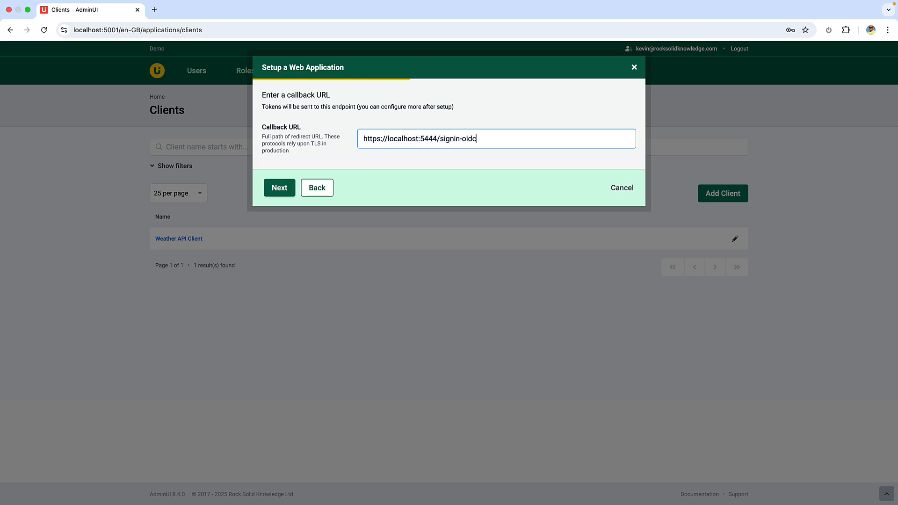
click(279, 188)
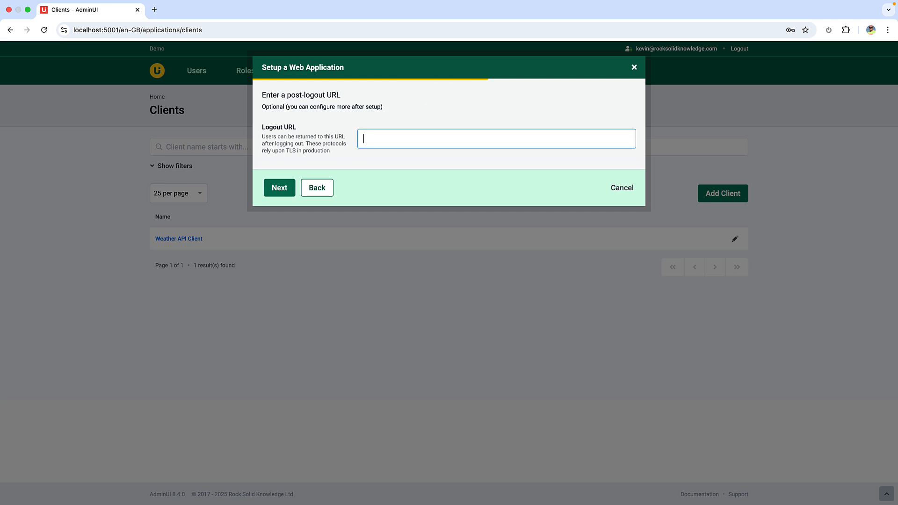
text(https://localhost:5444/signout-oidc)
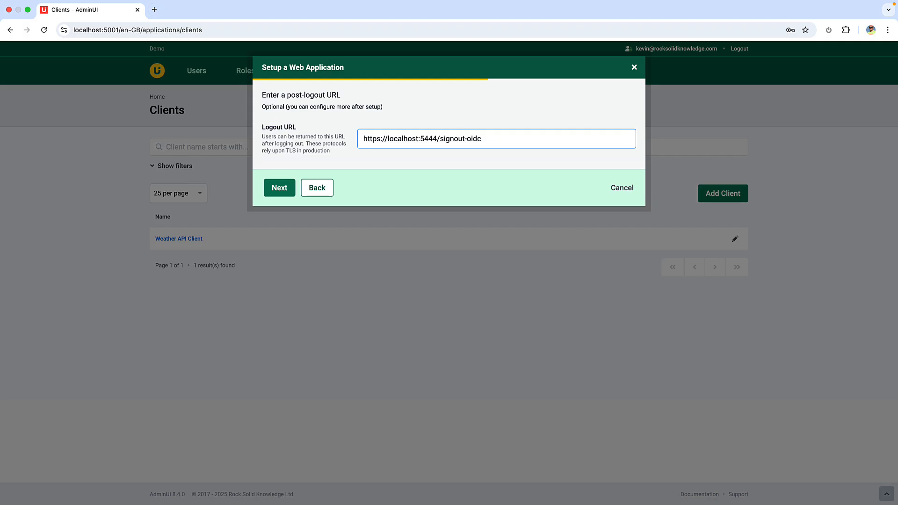
click(286, 187)
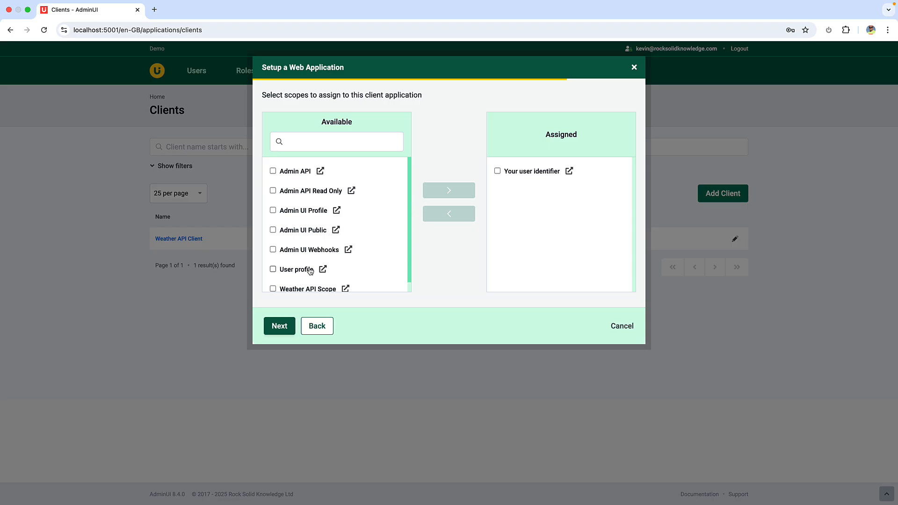
Assign the User profile and Weather API Scope scopes to the web application client and save it
click(274, 272)
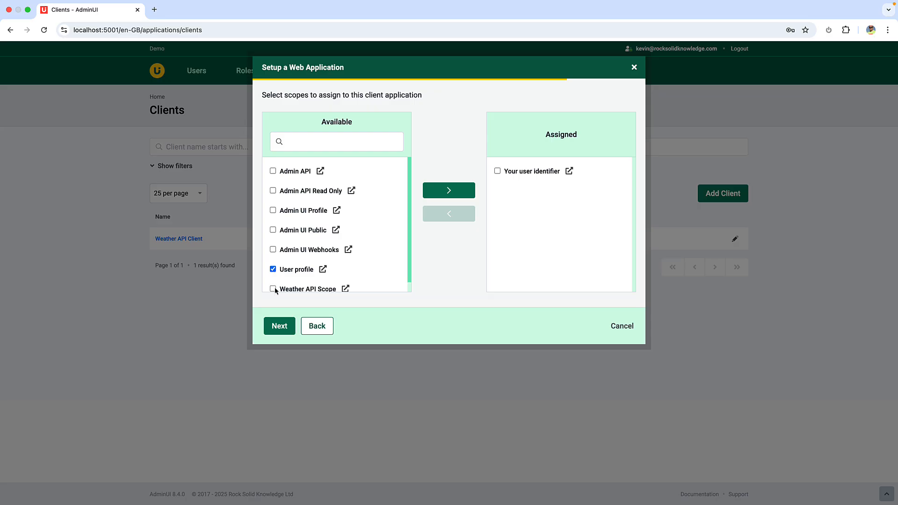
click(273, 289)
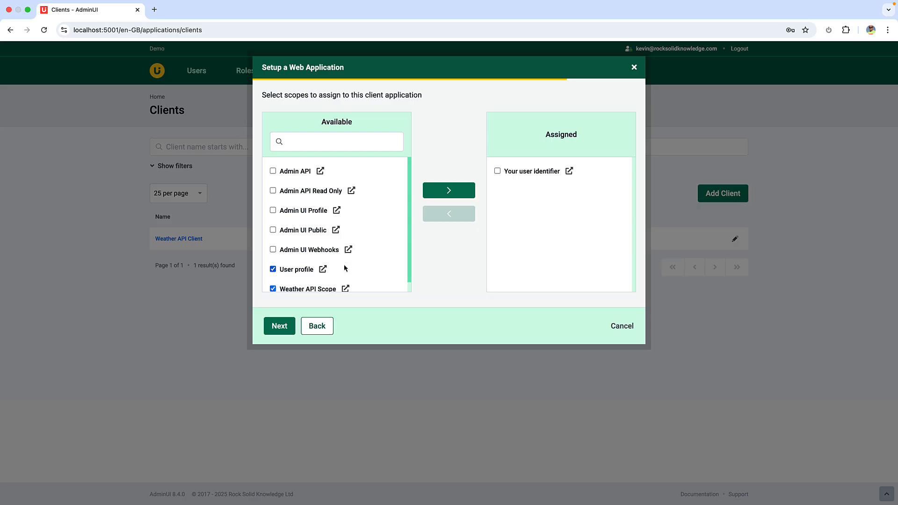
click(445, 196)
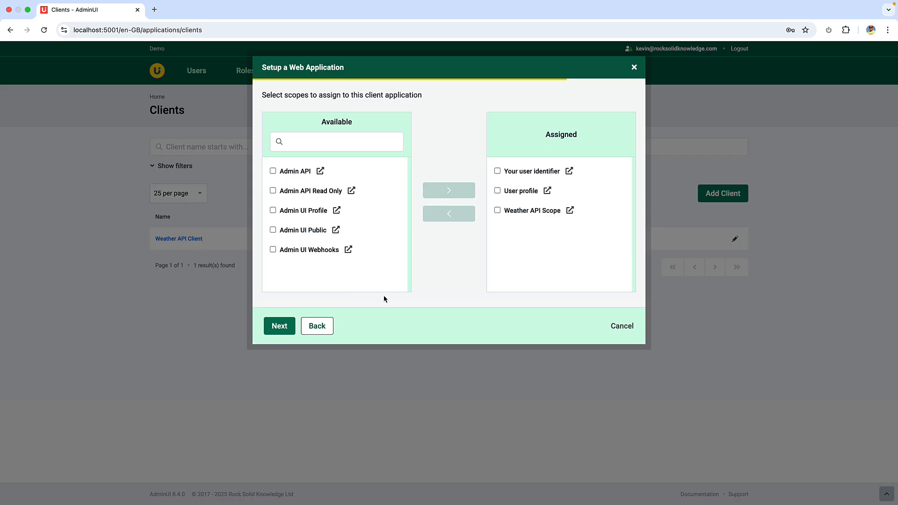
click(286, 332)
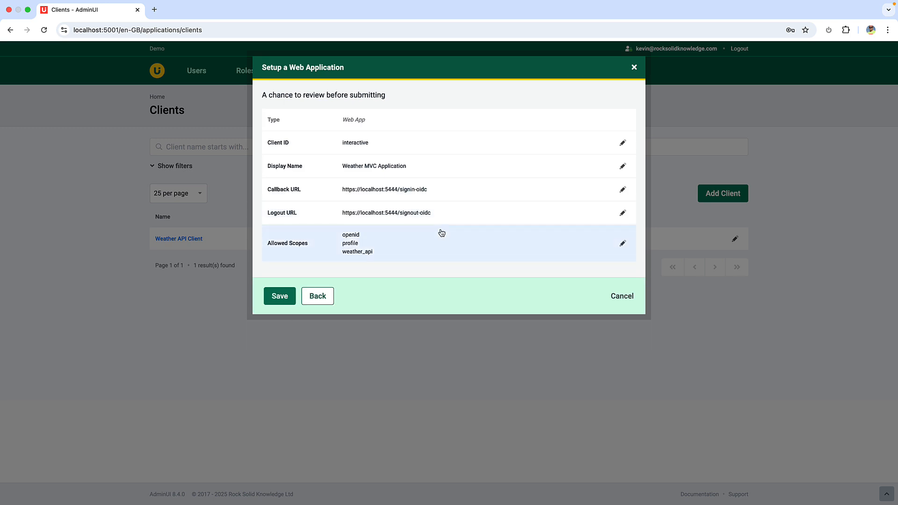
click(280, 297)
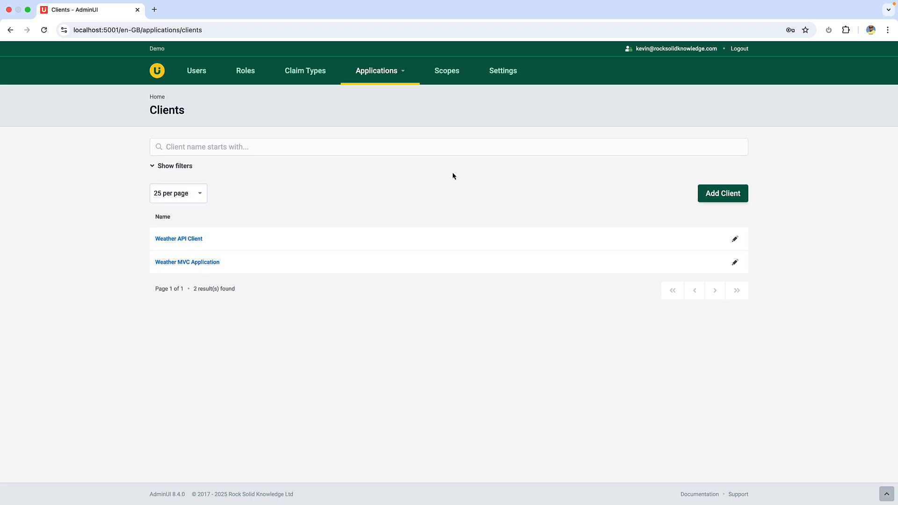
Add a client secret in the security settings of the Weather MVC Application client and save the changes
click(205, 268)
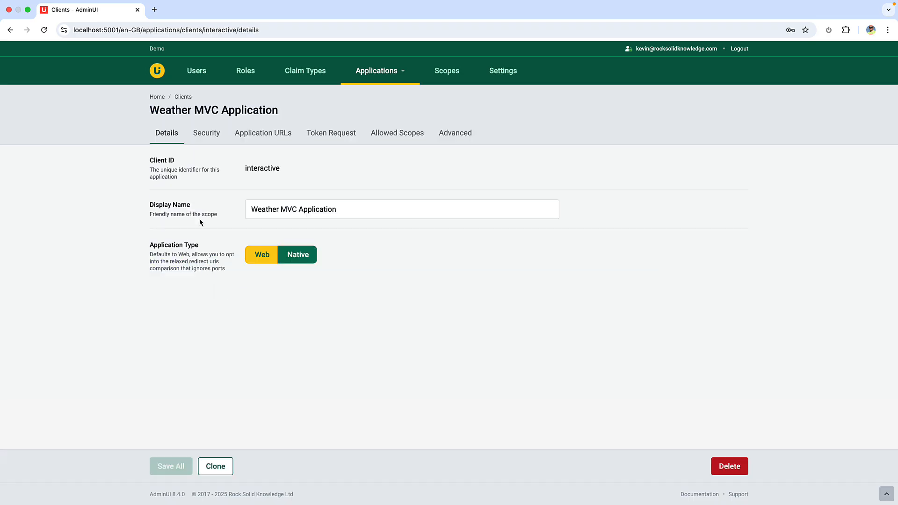
click(206, 136)
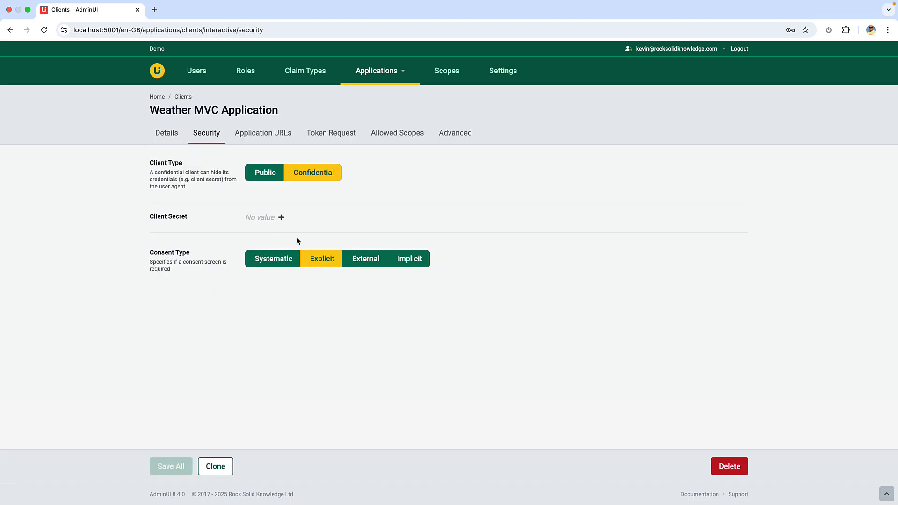
click(282, 219)
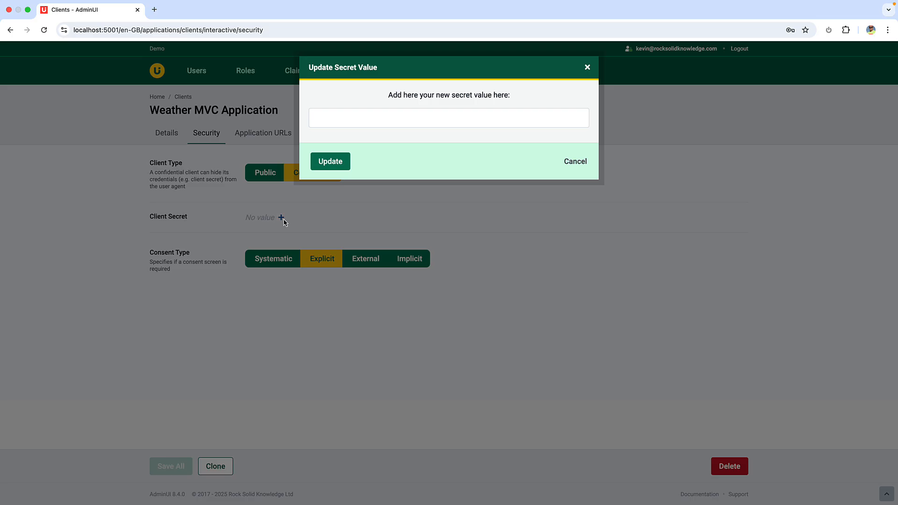
click(336, 120)
text(secret)
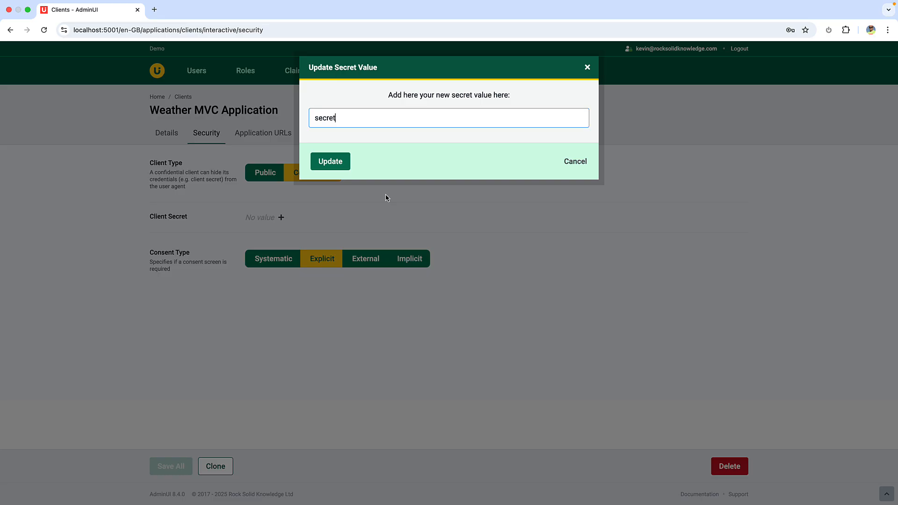
click(341, 167)
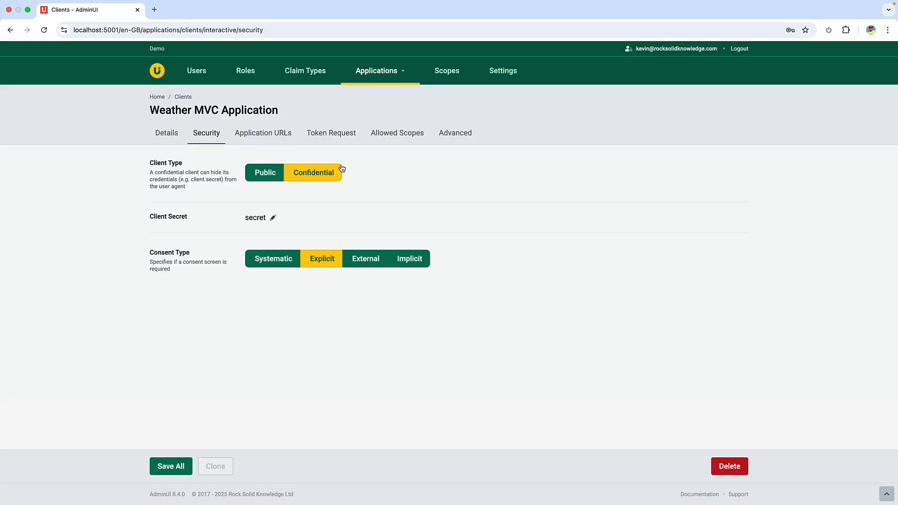
click(171, 467)
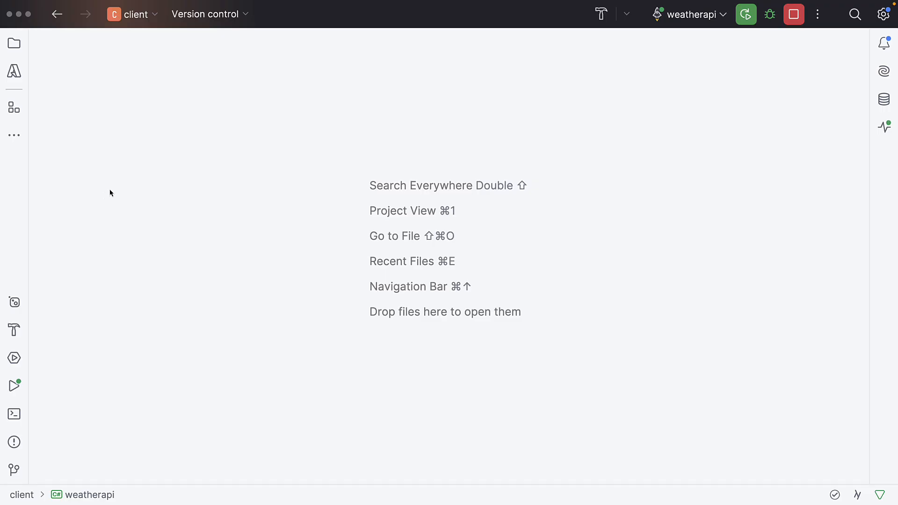
Switch to Rider and examine launchSettings.json and appsettings.json of the WeatherMvc project for the application URLs and interactive client settings
click(14, 43)
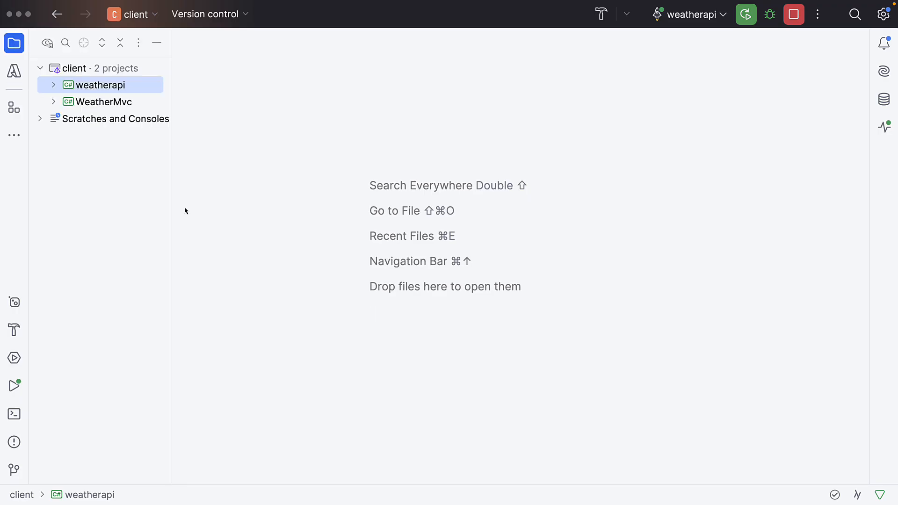
double_click(118, 104)
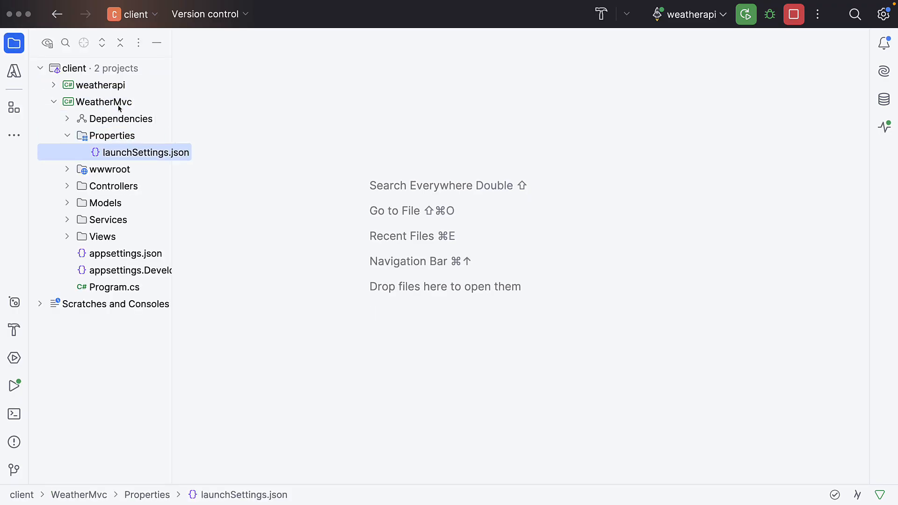
key(Return)
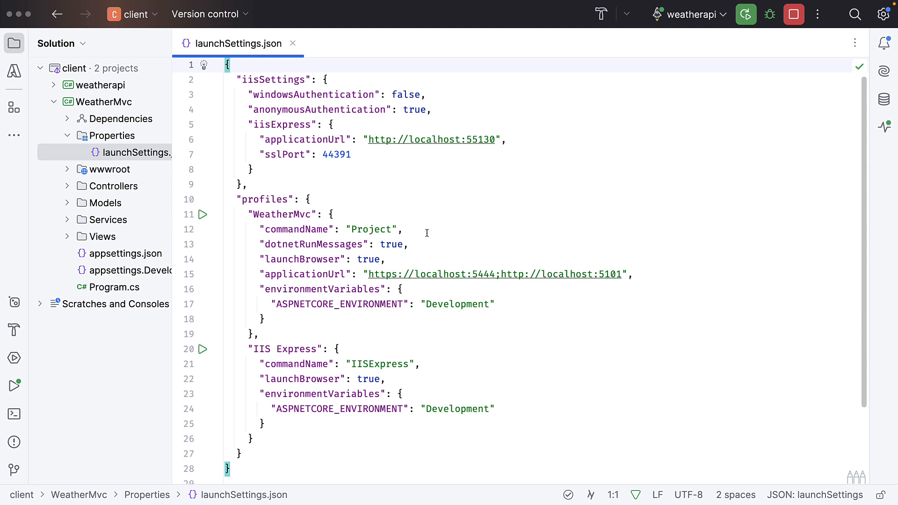
double_click(140, 257)
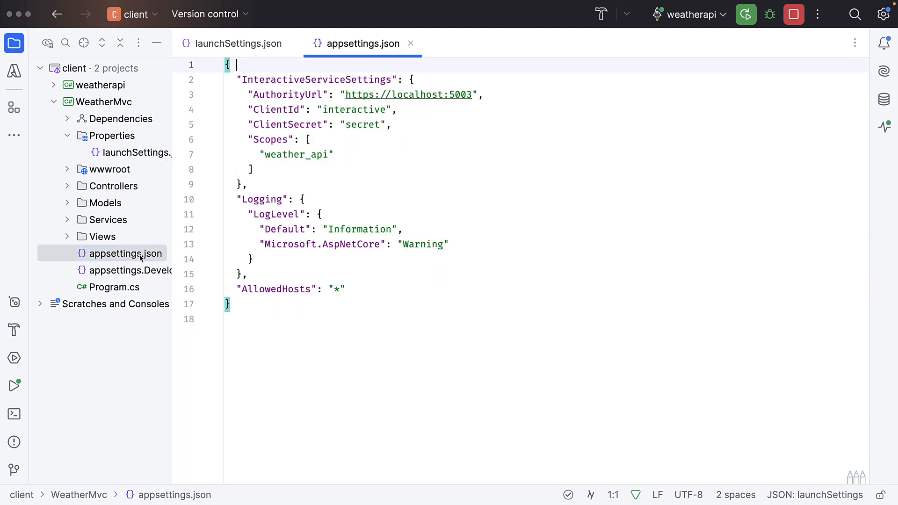
click(156, 43)
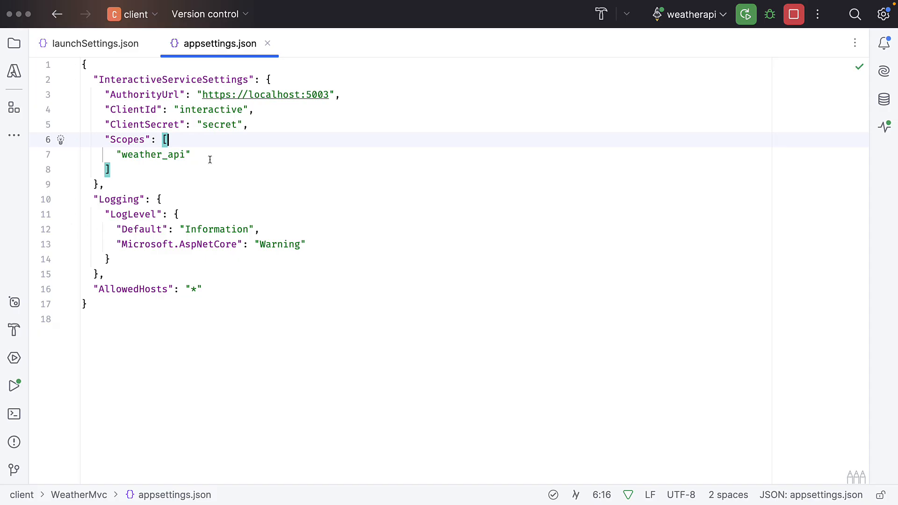
Open WeatherMvc's Program.cs and examine its cookie and OpenID Connect authentication configuration
click(13, 44)
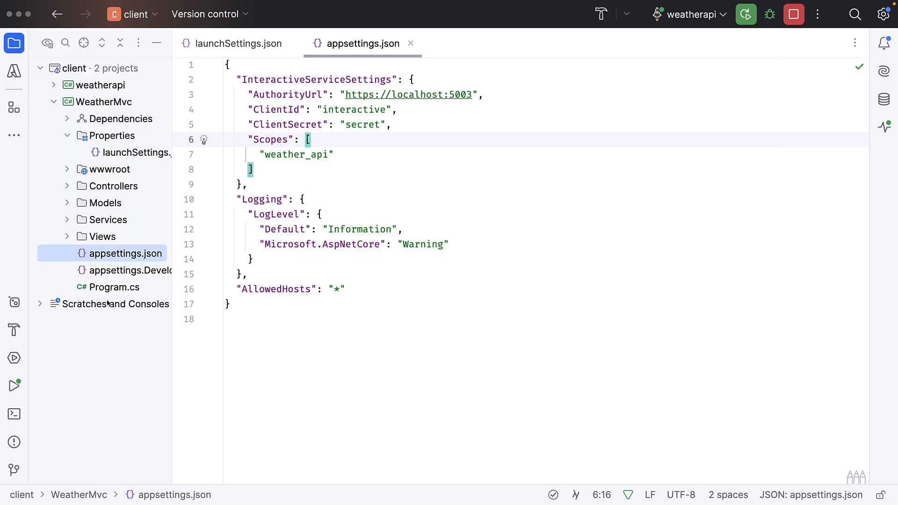
double_click(126, 288)
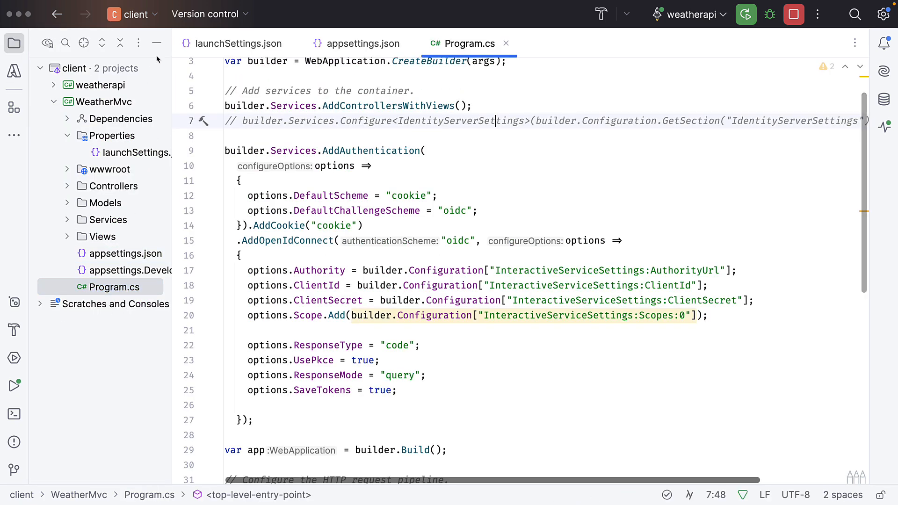
click(157, 43)
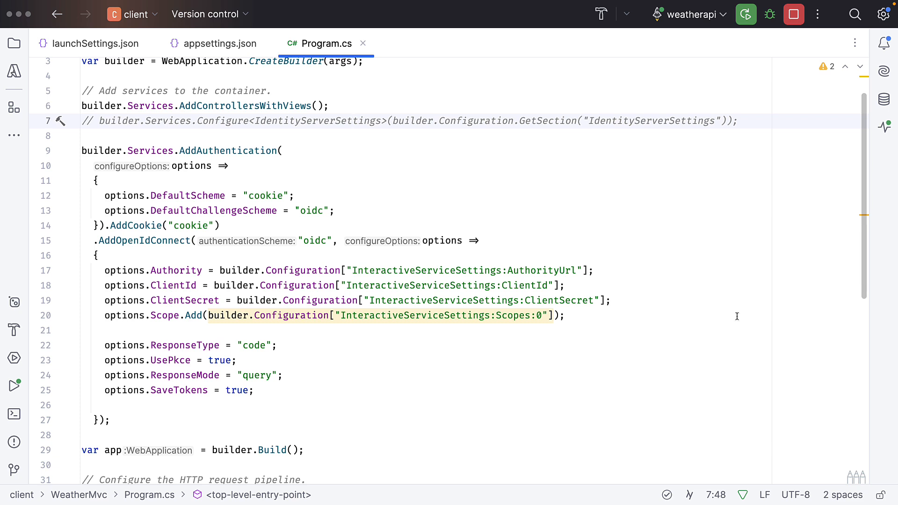
Switch to the AdminUI in Chrome and examine the Weather MVC Application client's PKCE, grant type and response type settings
key(super+Tab)
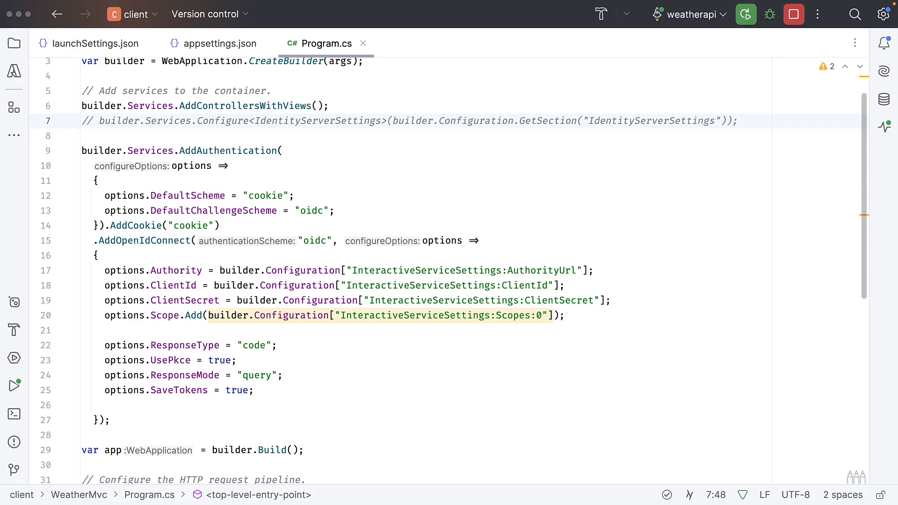
click(253, 166)
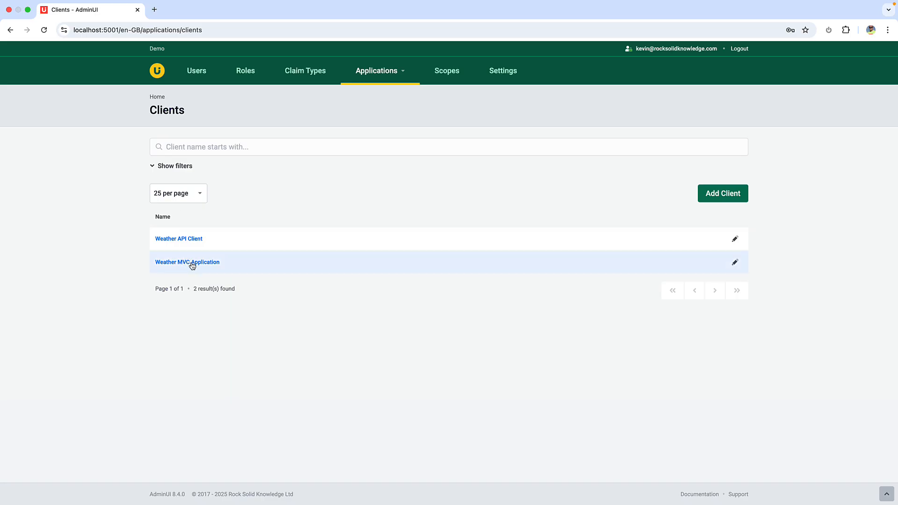
click(190, 262)
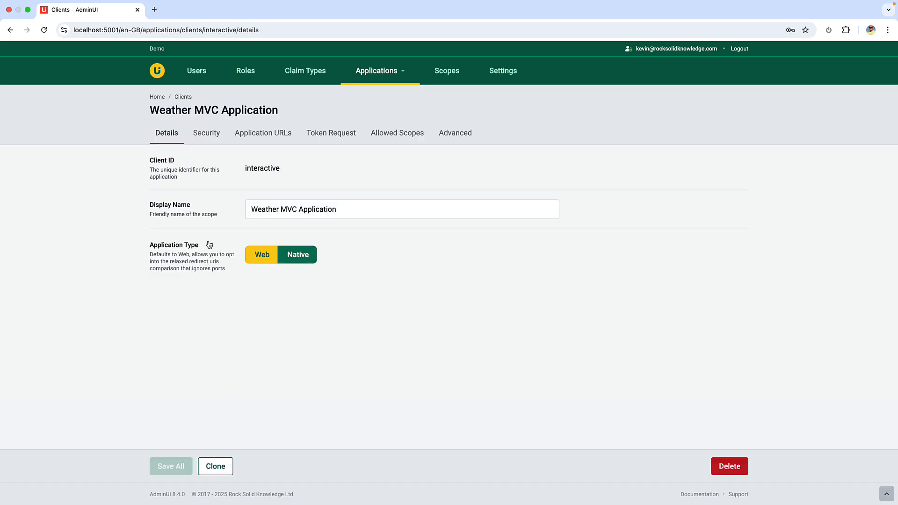
click(347, 137)
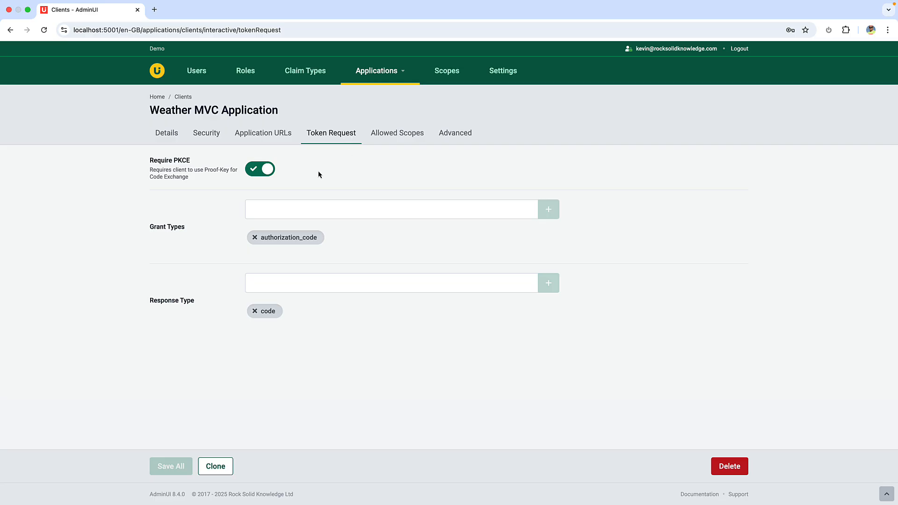
Switch back to Rider, open HomeController.cs from WeatherMvc's Controllers and examine how the Weather action obtains and sends the access token
key(super+Tab)
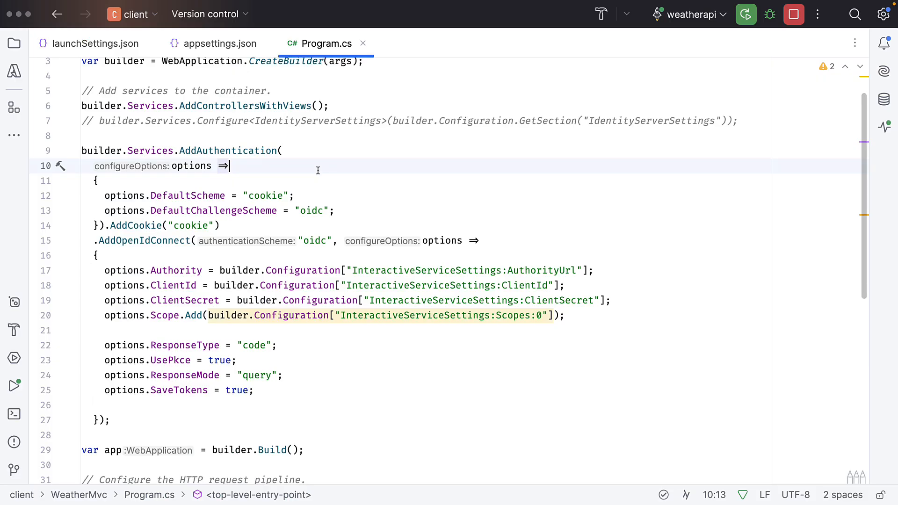
key(super+1)
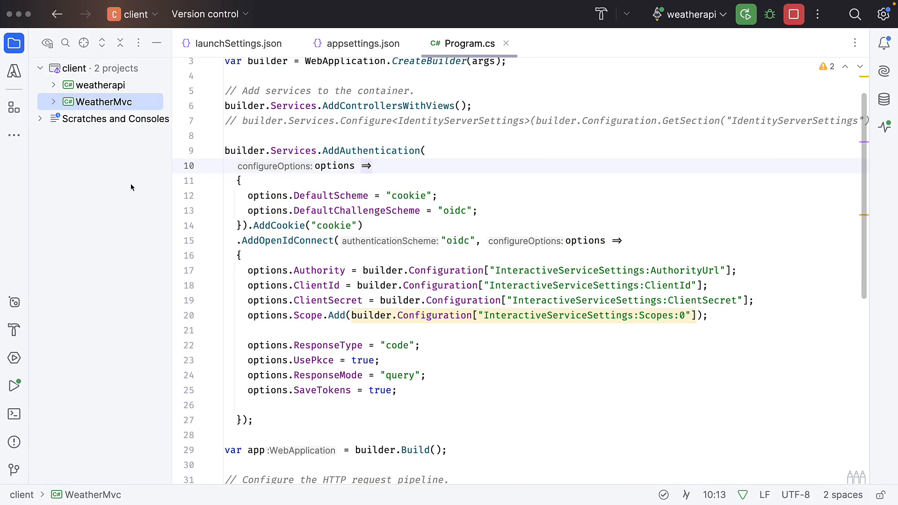
click(53, 104)
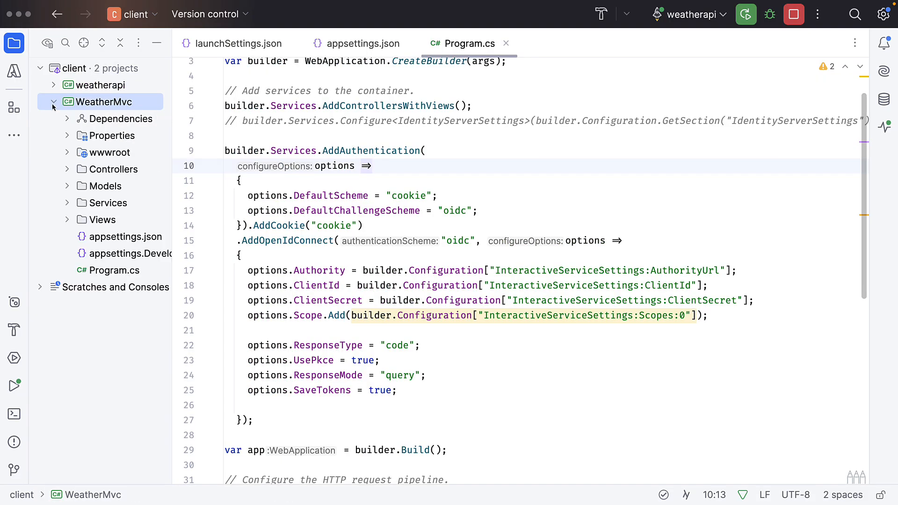
double_click(111, 170)
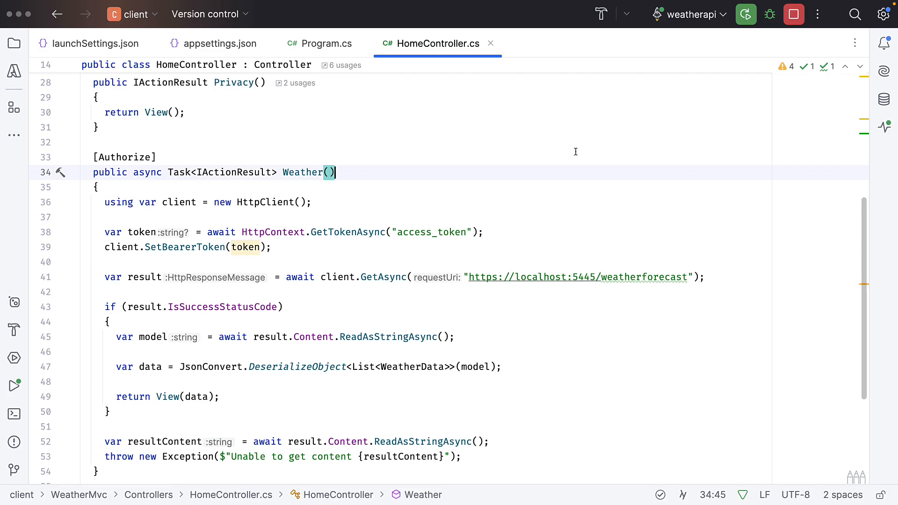
click(580, 232)
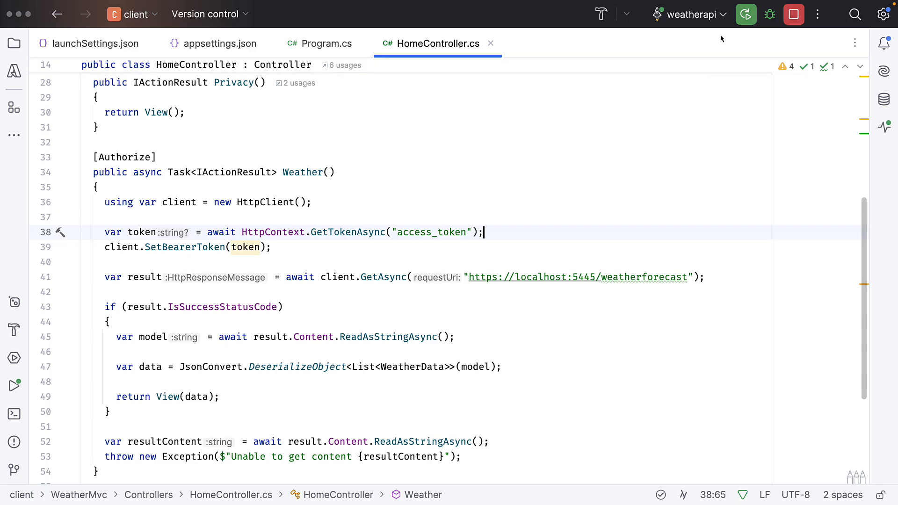
Select the WeatherMvc run configuration and run it
click(691, 14)
click(705, 62)
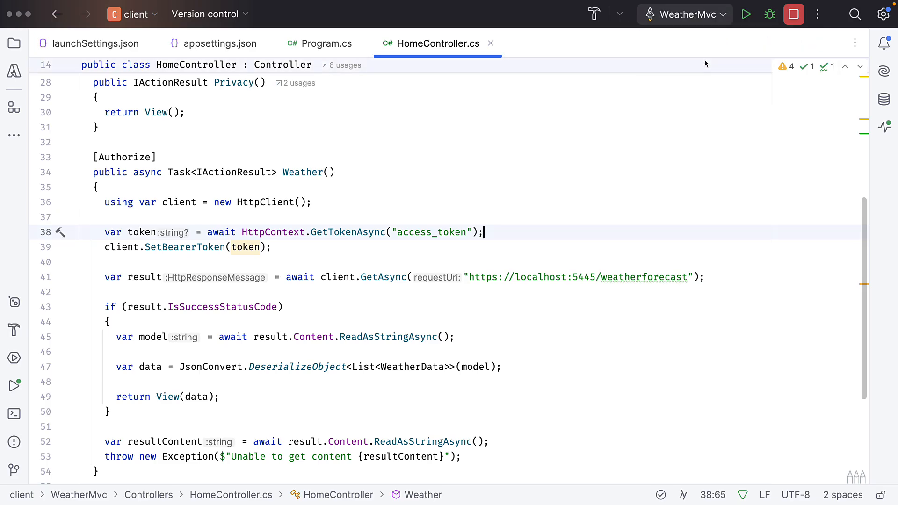
click(745, 14)
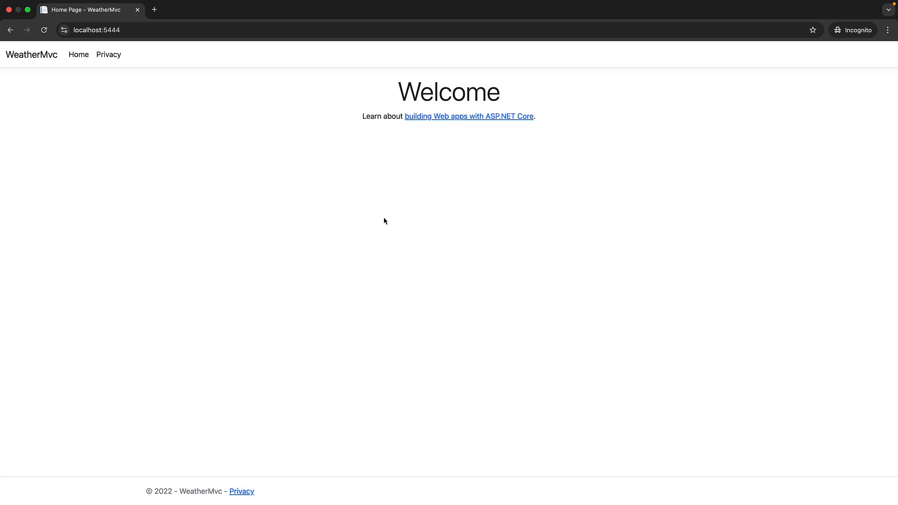
key(super+l)
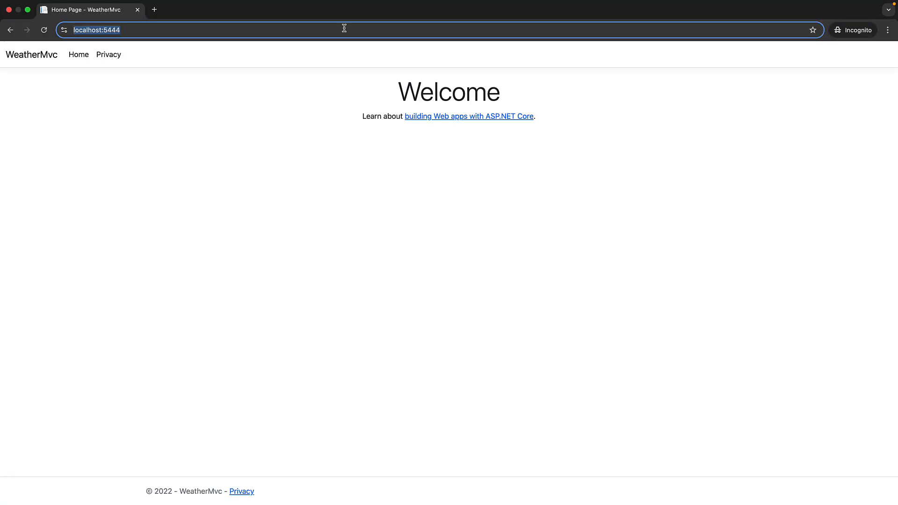
click(345, 31)
text(/home)
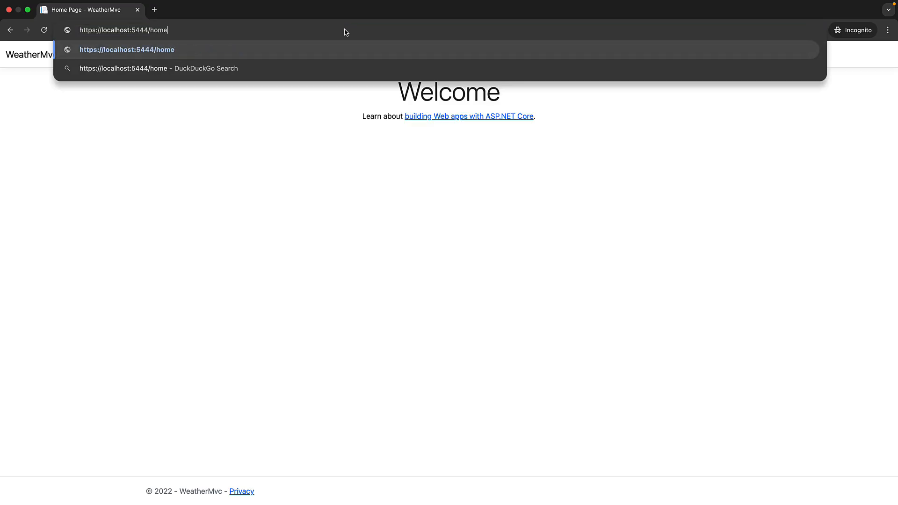
text(/weather)
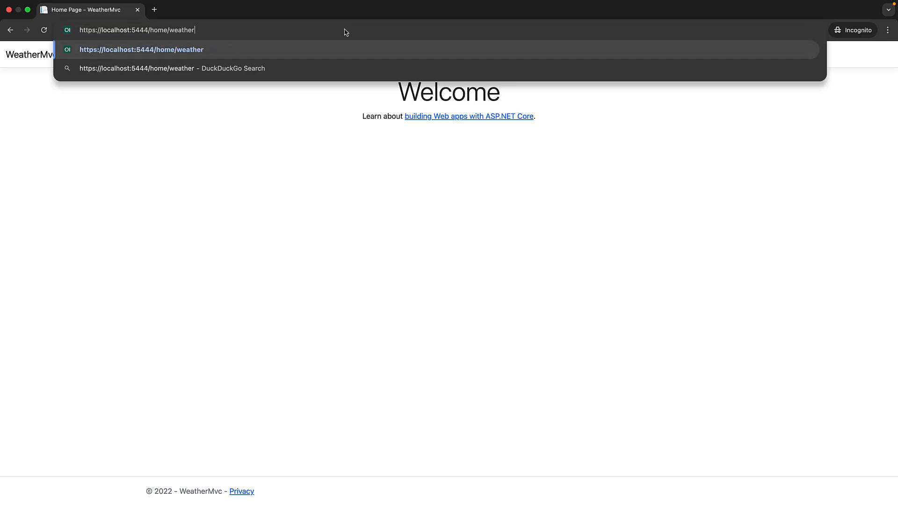
key(Return)
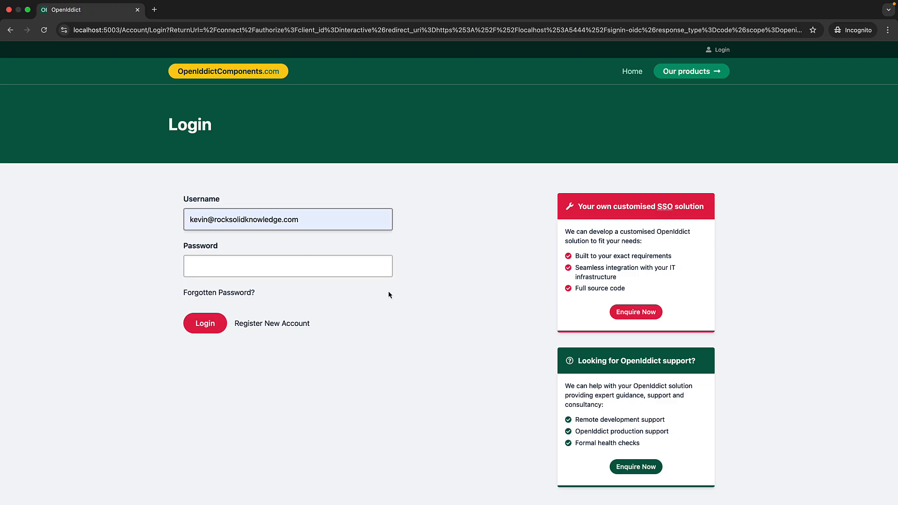
Log in by entering the account password, and grant the Weather MVC Application access to the requested scopes
click(335, 267)
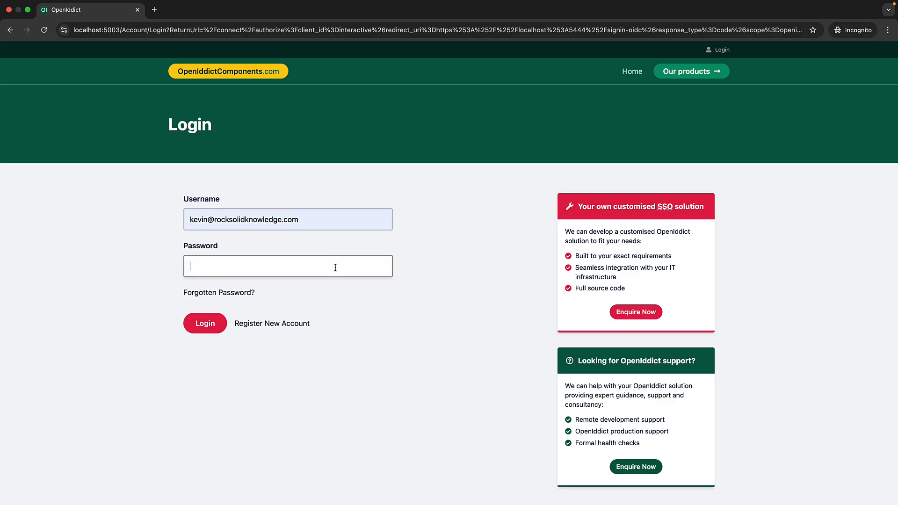
text(••••••••••••)
click(209, 326)
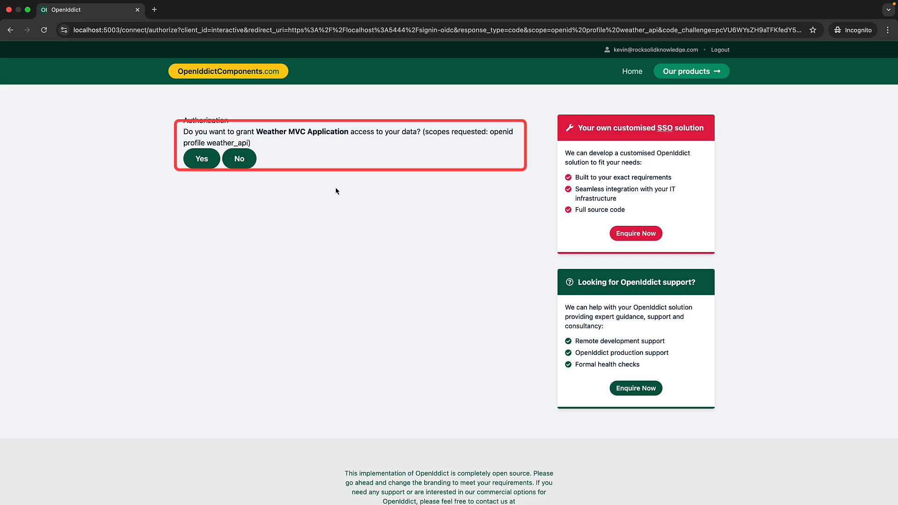
click(202, 159)
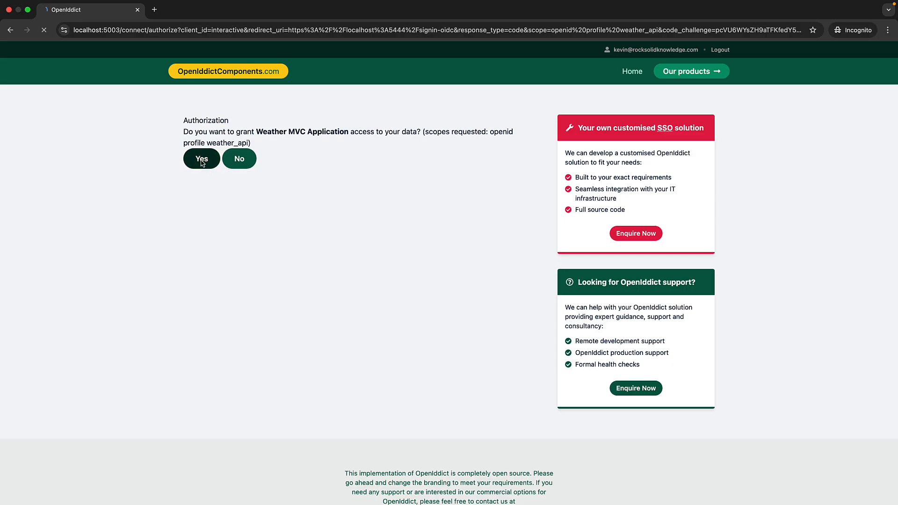